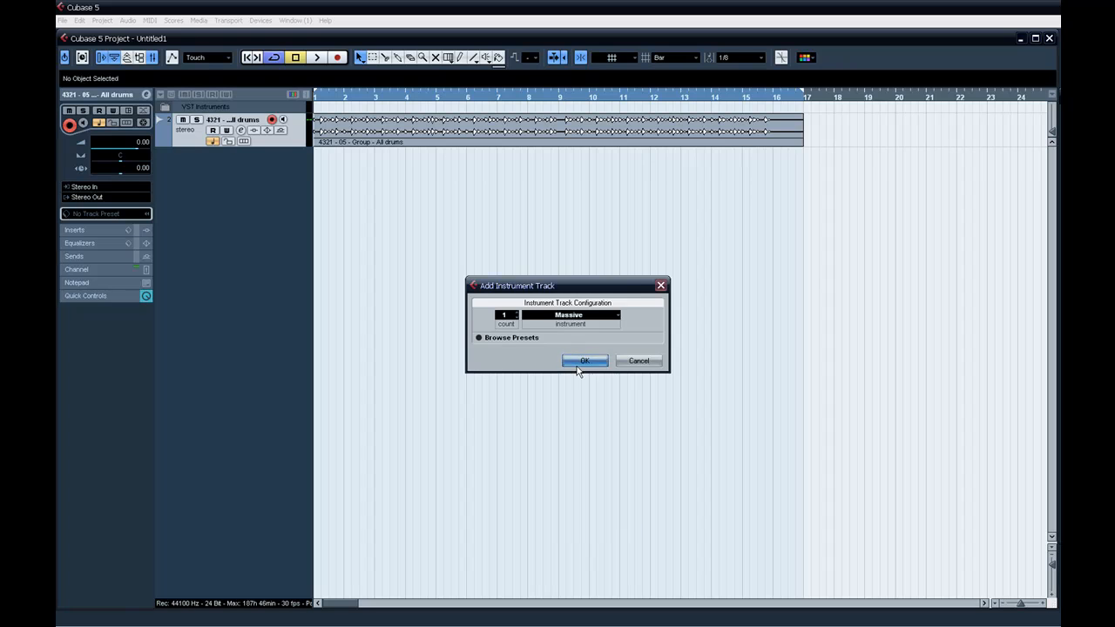
Add one Massive instrument track, open its synth editor and reposition the editor window beside the track list.
left_click(146, 209)
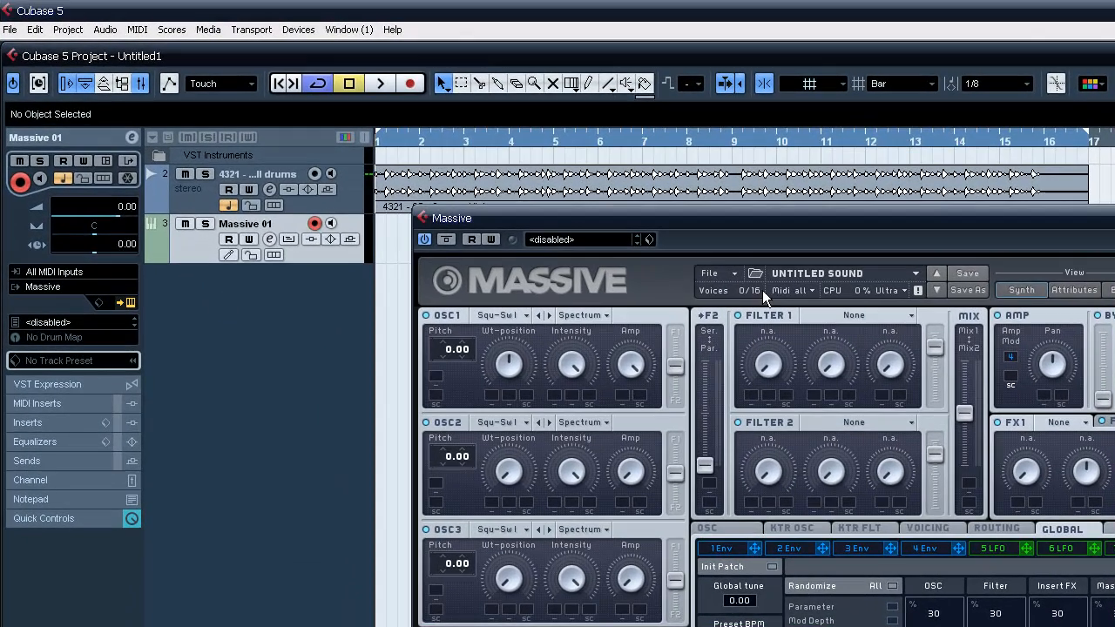
left_click_drag(817, 217, 804, 168)
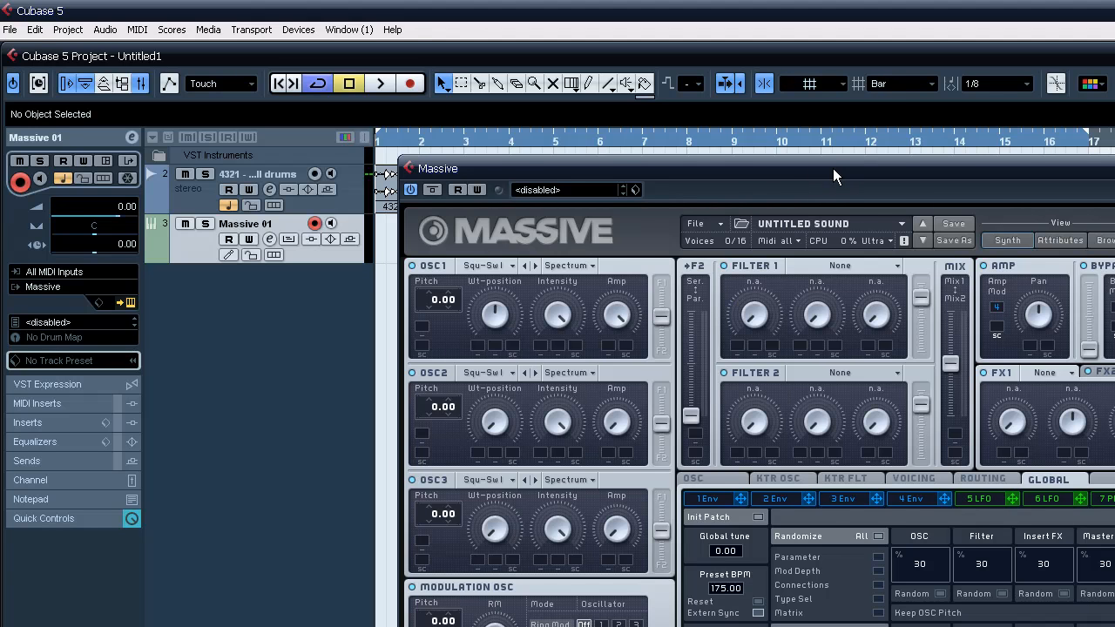
left_click_drag(833, 170, 828, 175)
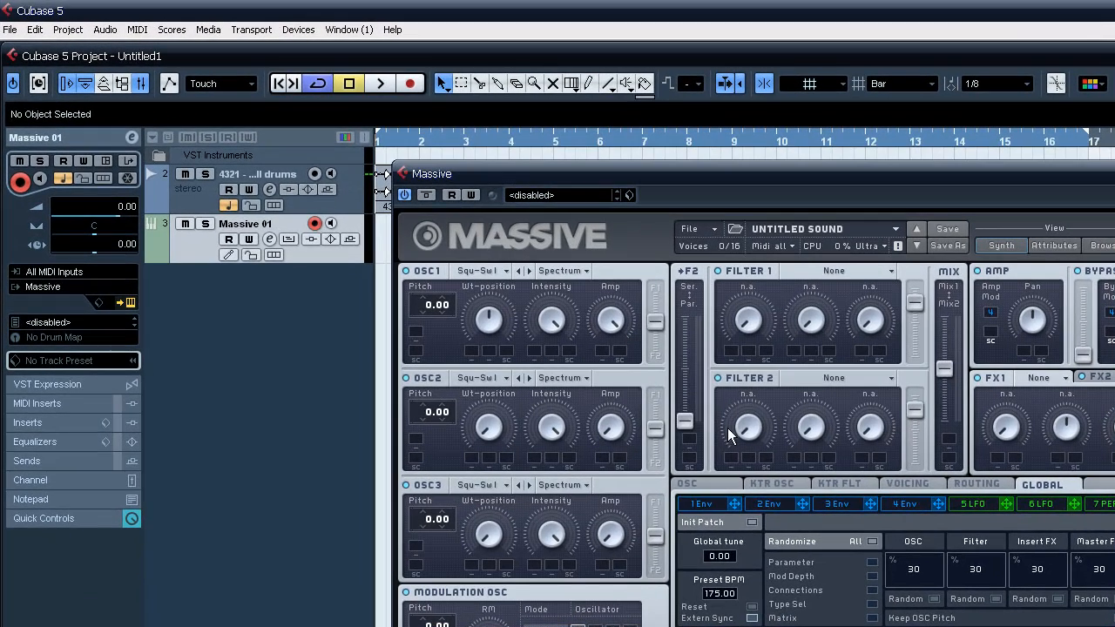
Set oscillator 1's wavetable to S-Yard.
left_click(485, 268)
left_click(485, 270)
left_click(485, 270)
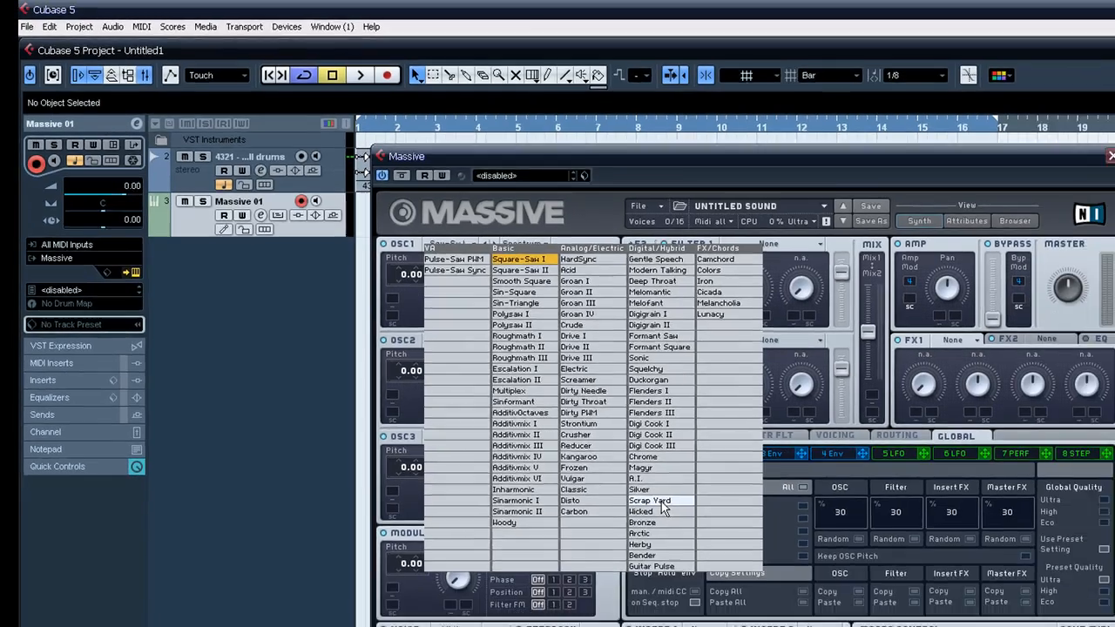
left_click(715, 557)
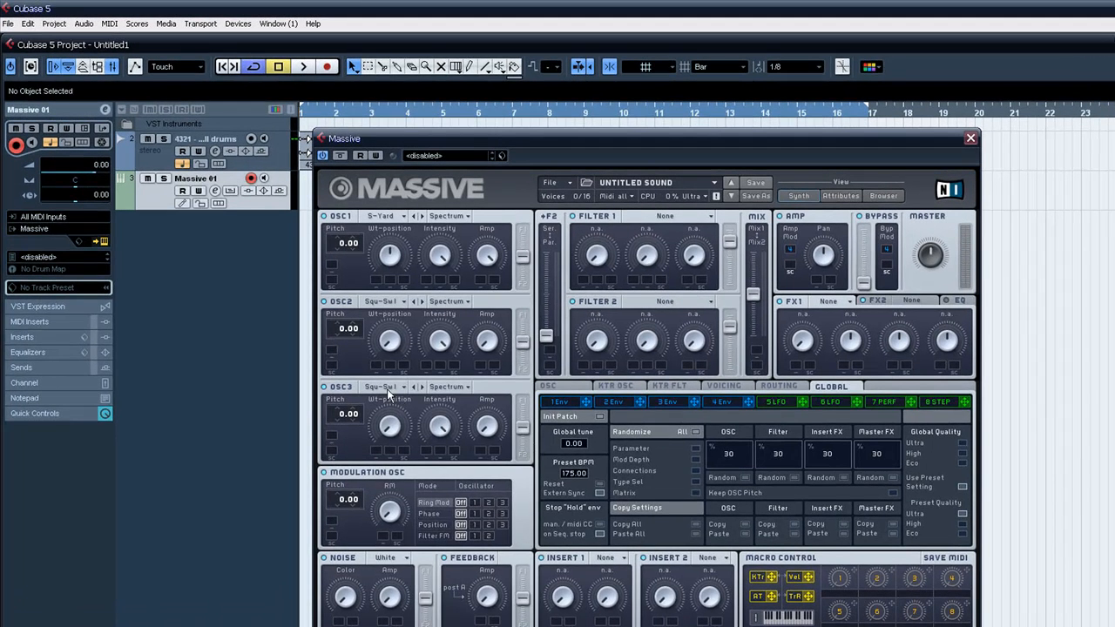
Set oscillator 3's wavetable to Carbon and route all three oscillators fully into Filter 1.
left_click(387, 352)
left_click(527, 585)
left_click_drag(521, 341, 521, 301)
left_click_drag(523, 255, 523, 230)
left_click_drag(522, 427, 523, 401)
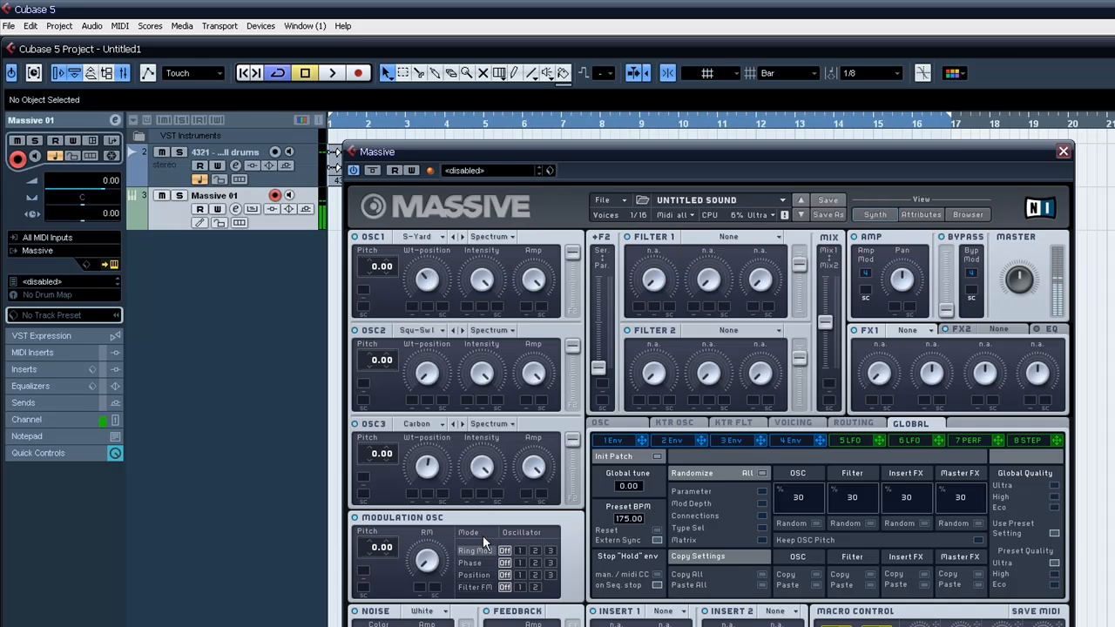
Set the modulation oscillator to ring-modulate oscillator 2, phase-modulate oscillator 3, shift oscillator 1's position and apply FM to Filter 2.
left_click(535, 551)
left_click(547, 563)
left_click(519, 575)
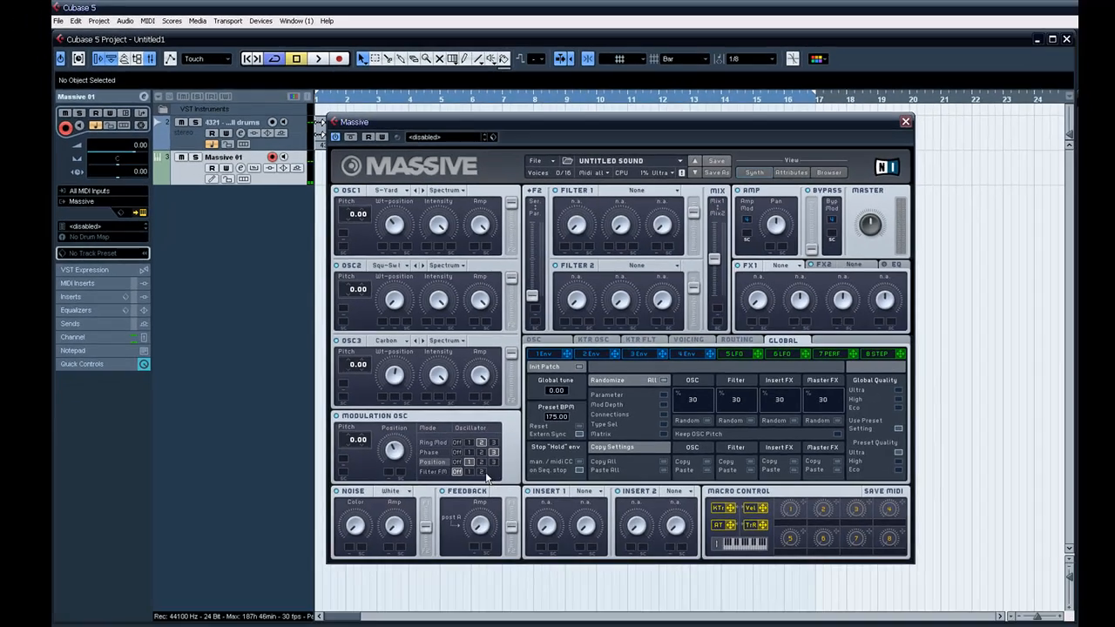
left_click(484, 473)
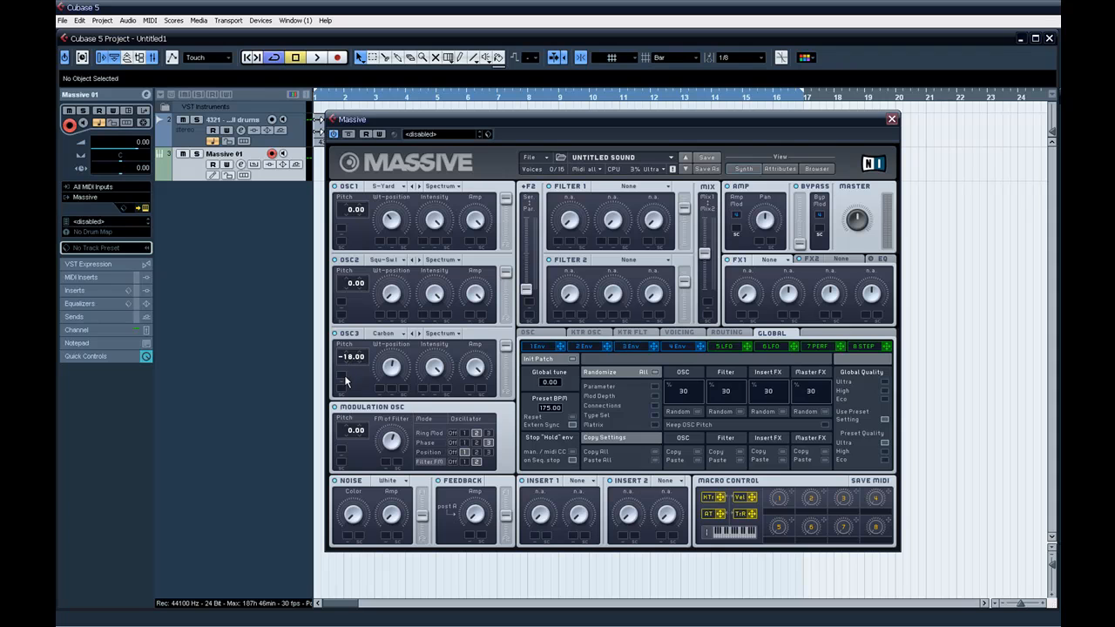
Set the pitch of oscillator 3 to -12.00 and of oscillators 1 and 2 to -24.00.
left_click_drag(345, 370, 345, 367)
left_click_drag(345, 293, 348, 316)
left_click_drag(352, 213, 345, 227)
Set Insert 1 to Hardclipper and Filter 1 to Lowpass 4 with LFO 5 modulating its cutoff.
left_click(579, 483)
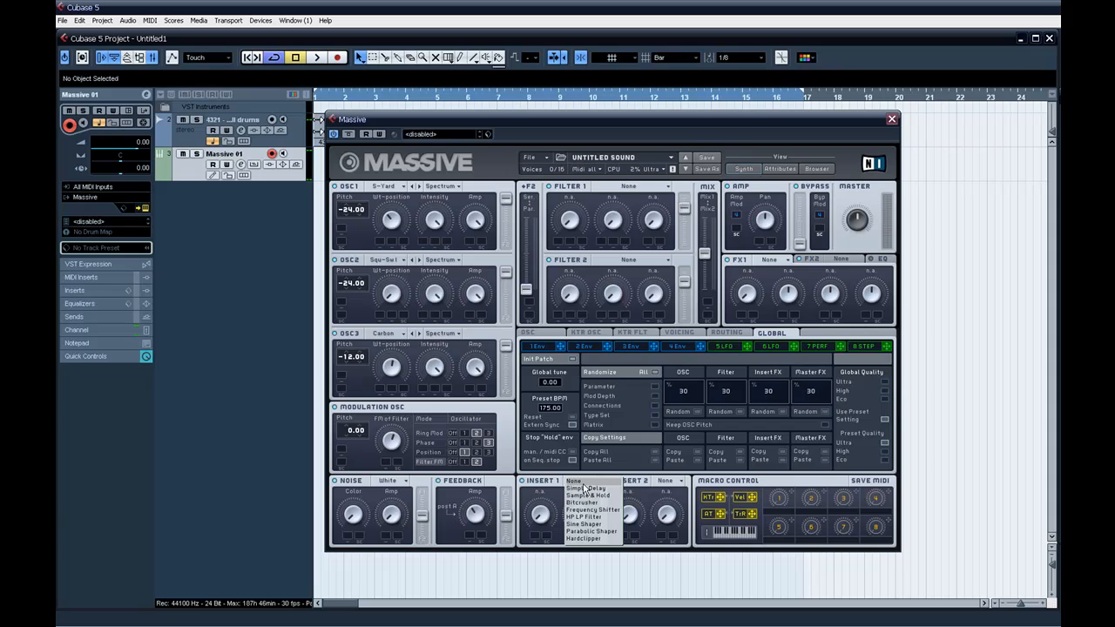
left_click(591, 539)
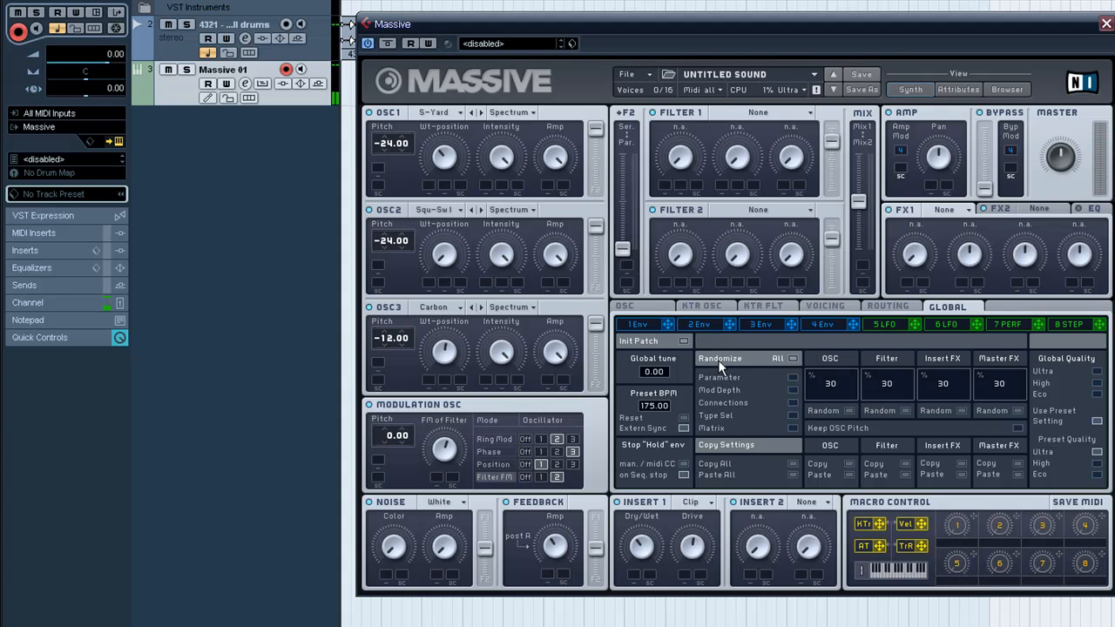
left_click(775, 113)
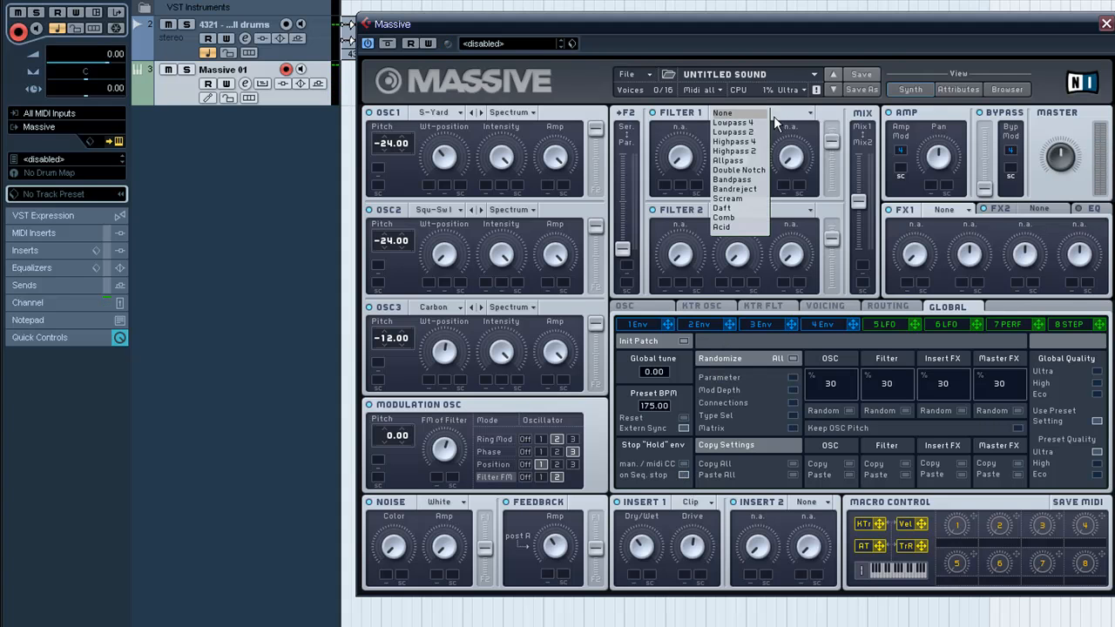
left_click(741, 123)
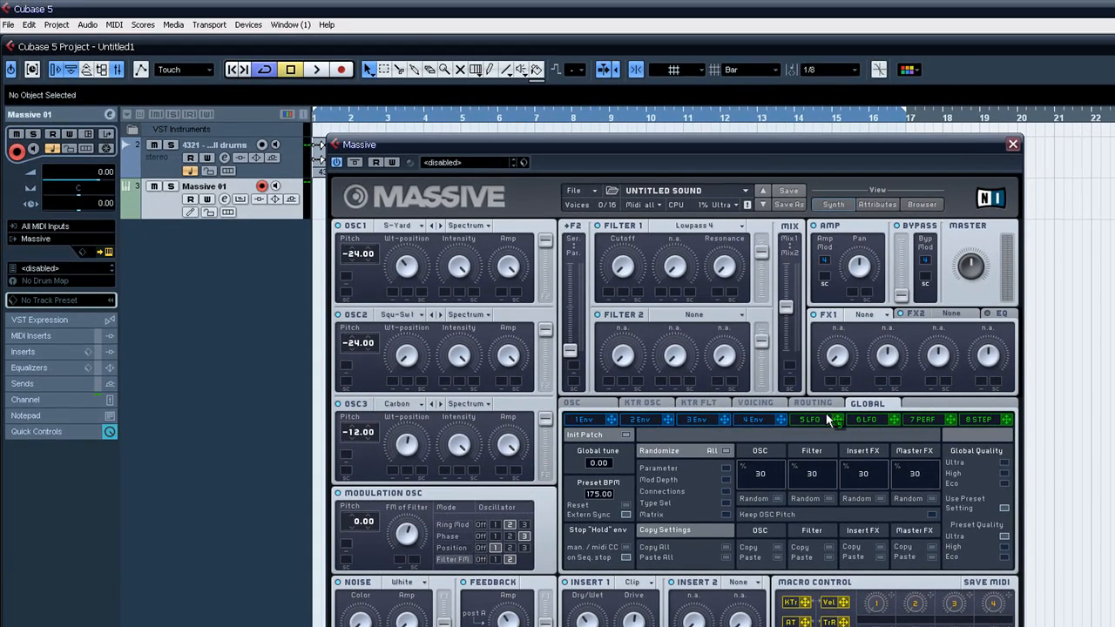
left_click_drag(642, 318, 613, 261)
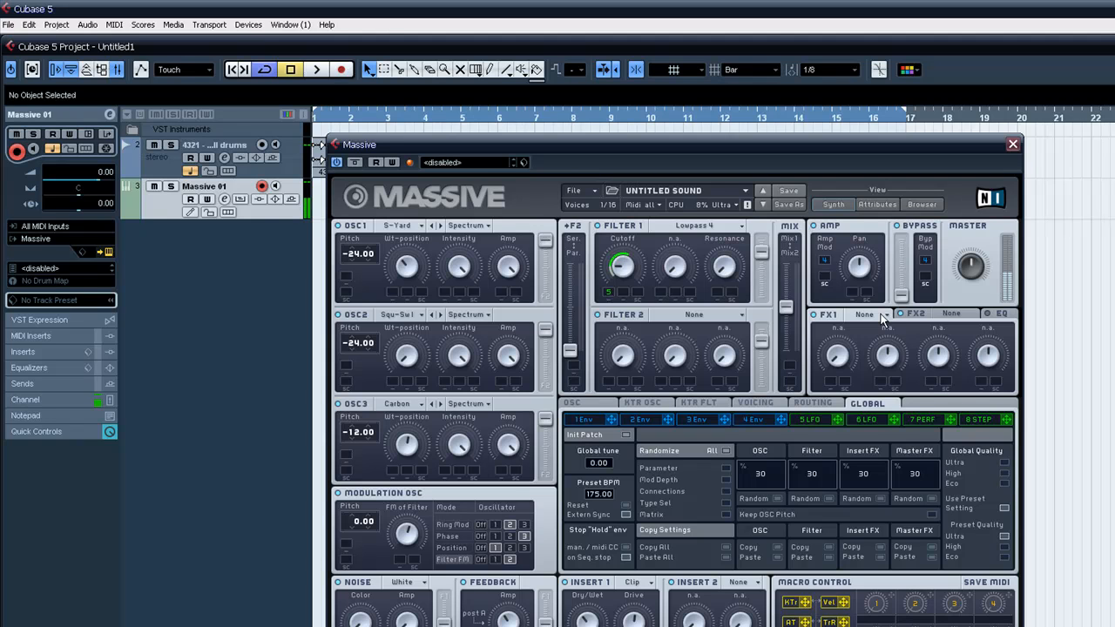
Load Delay as the FX1 effect and Phaser as the FX2 effect.
left_click(880, 315)
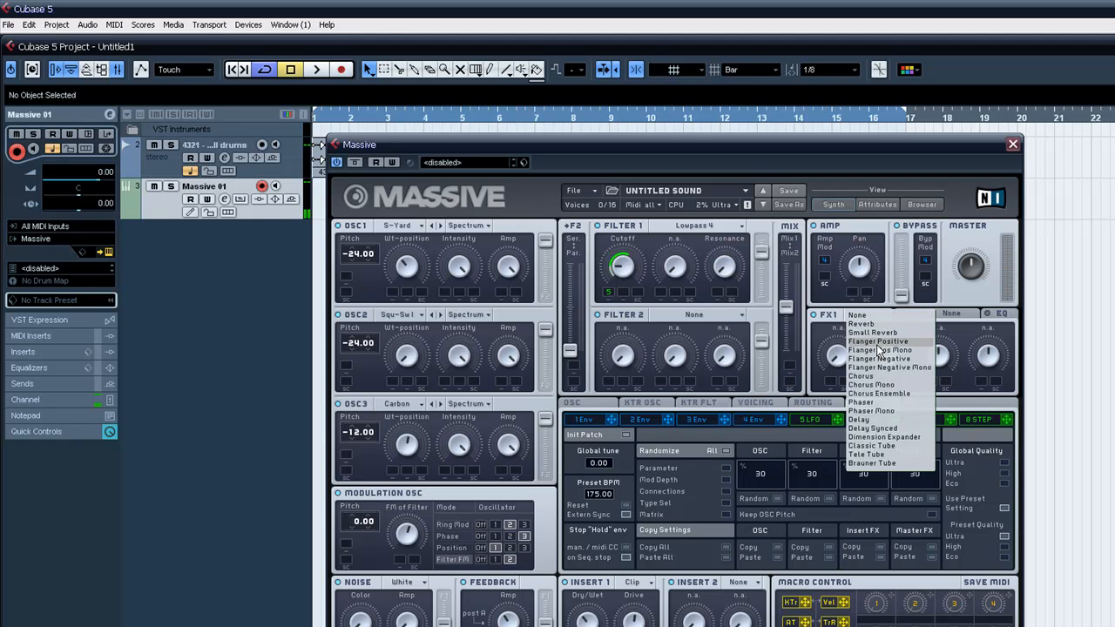
left_click(874, 420)
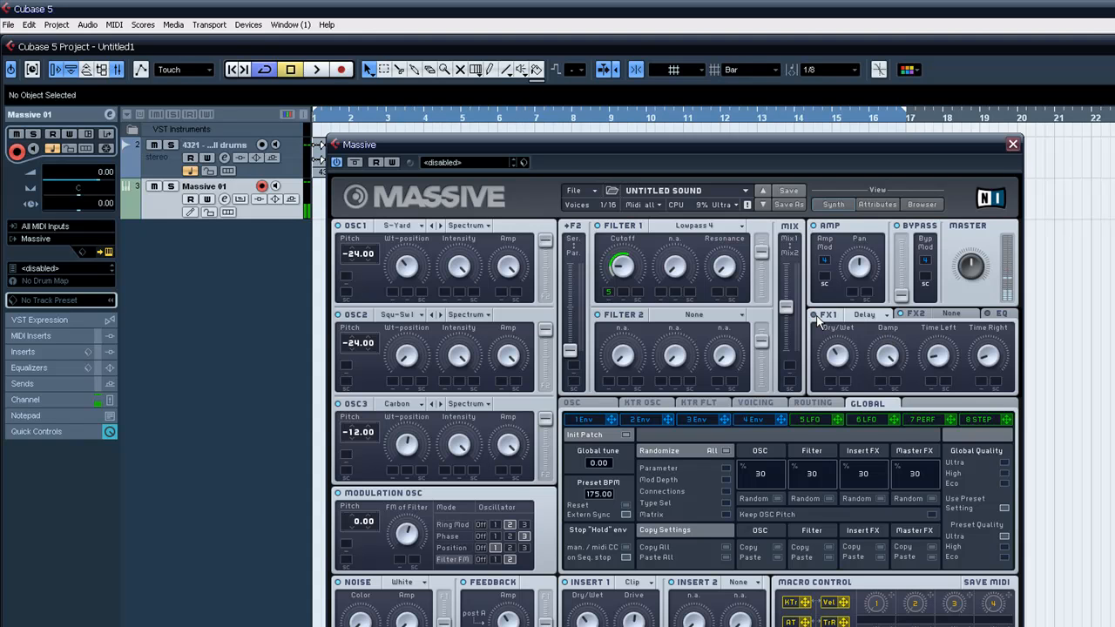
left_click(915, 314)
left_click(951, 314)
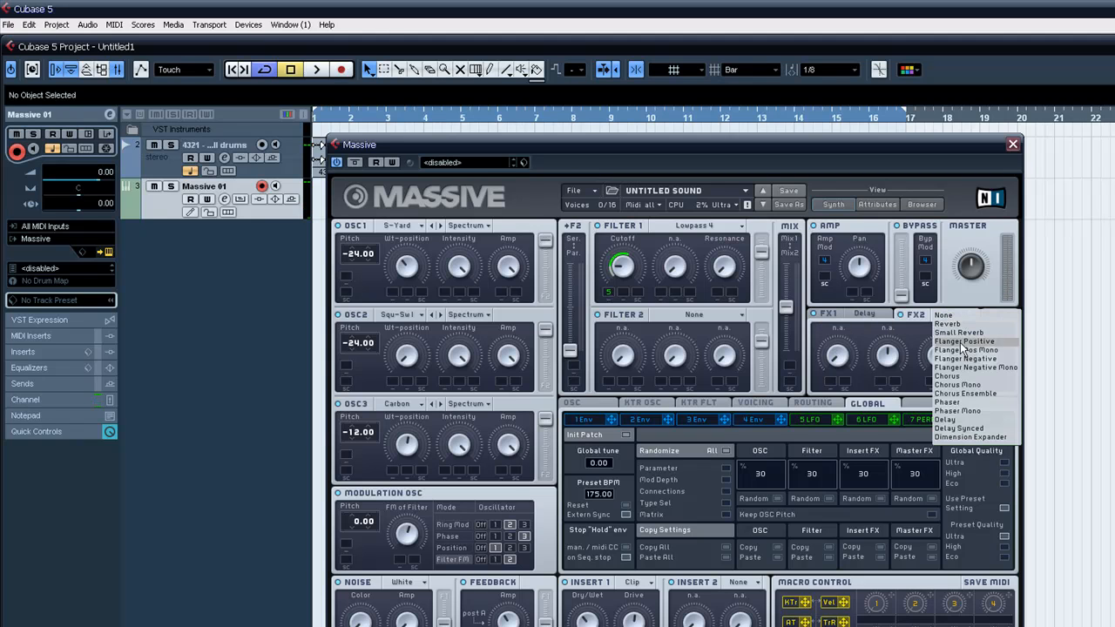
left_click(979, 403)
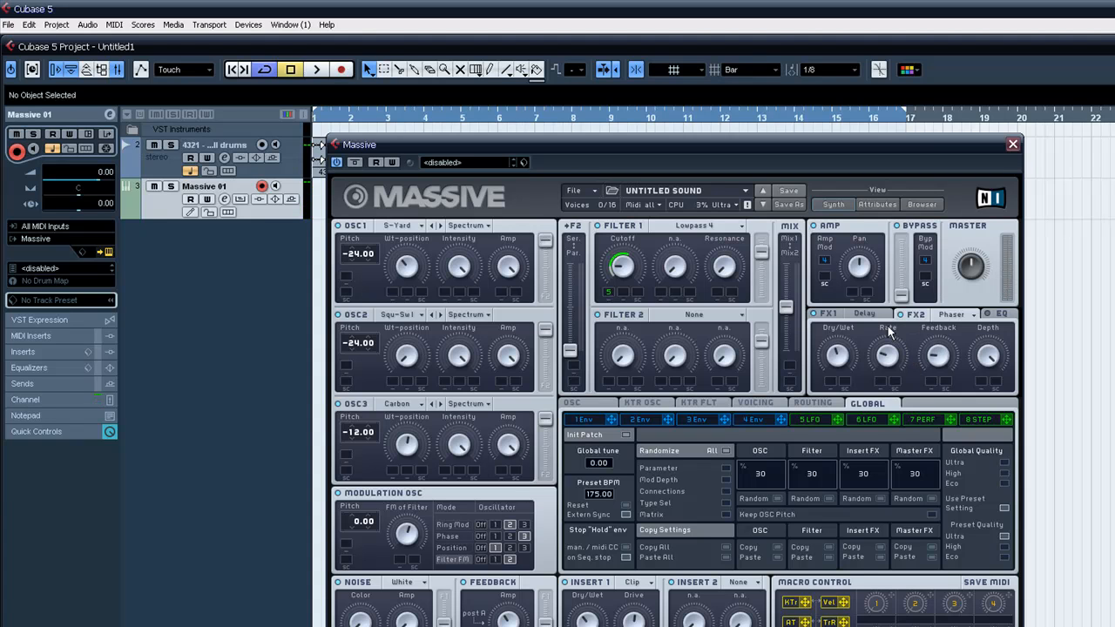
Sync LFO 5 to the tempo with a ratio of 1/4.
left_click(806, 419)
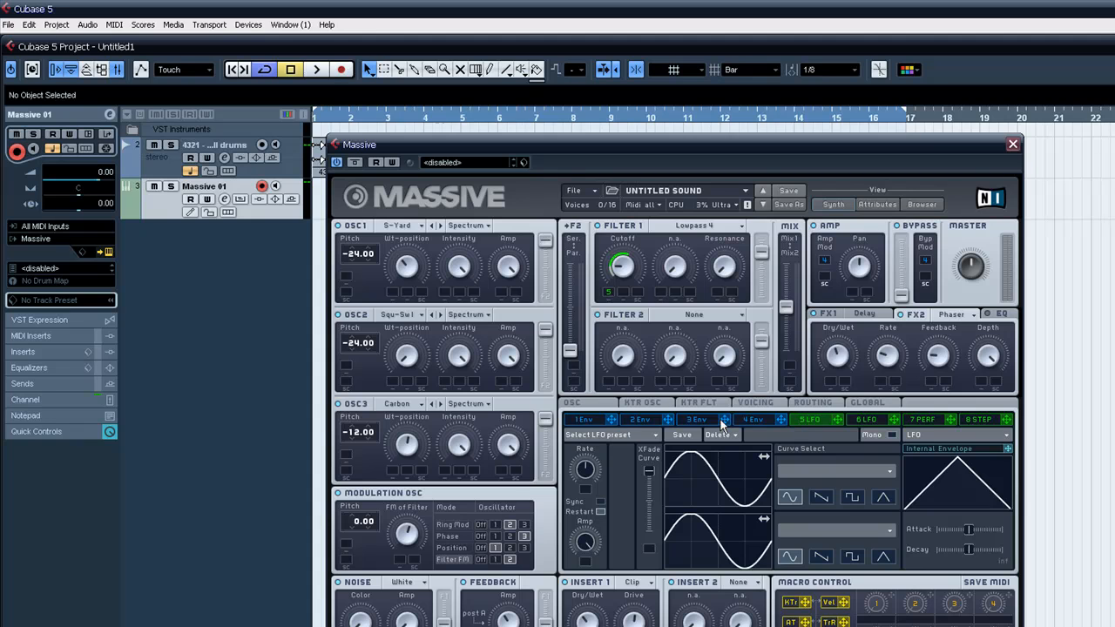
left_click(600, 502)
left_click_drag(588, 474, 588, 478)
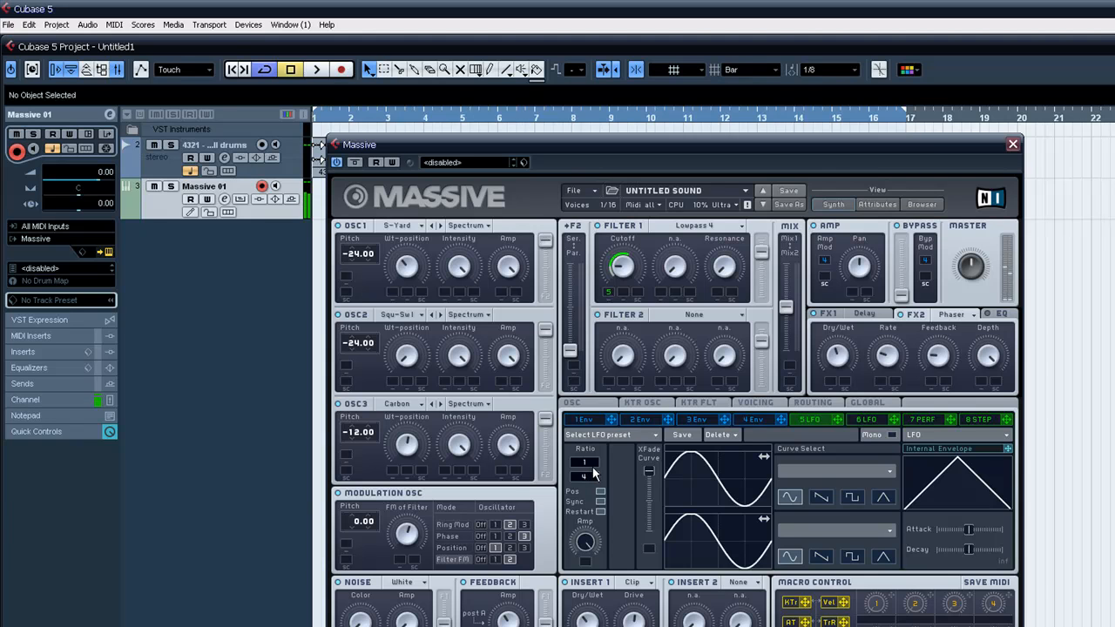
Shape envelope 4 with a shorter attack and with decay time and decay level raised to maximum.
left_click(751, 420)
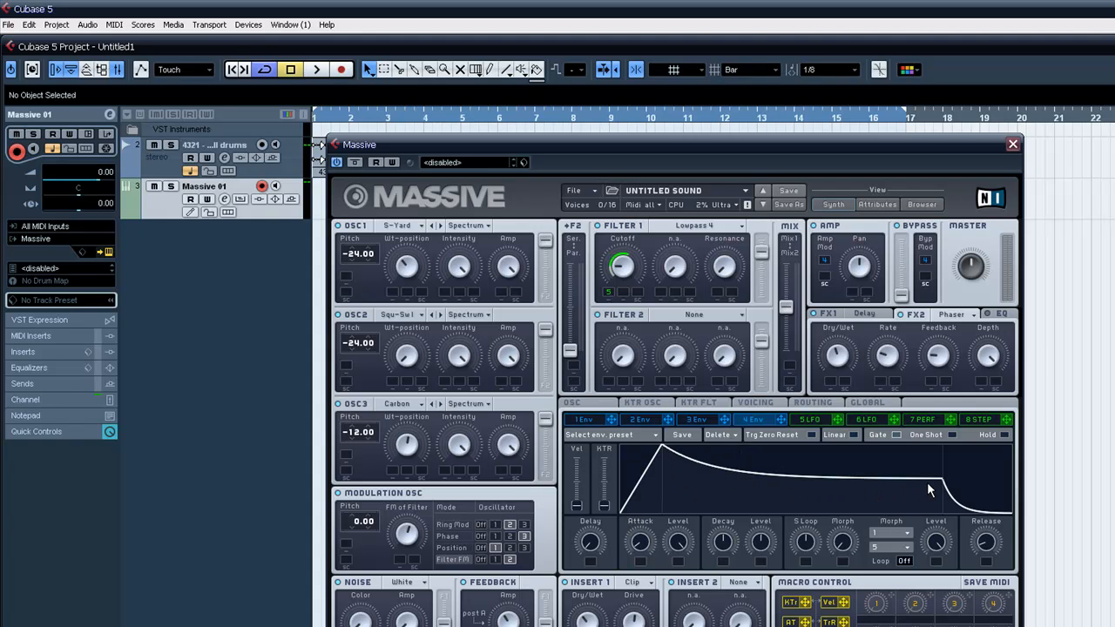
left_click_drag(724, 541, 720, 396)
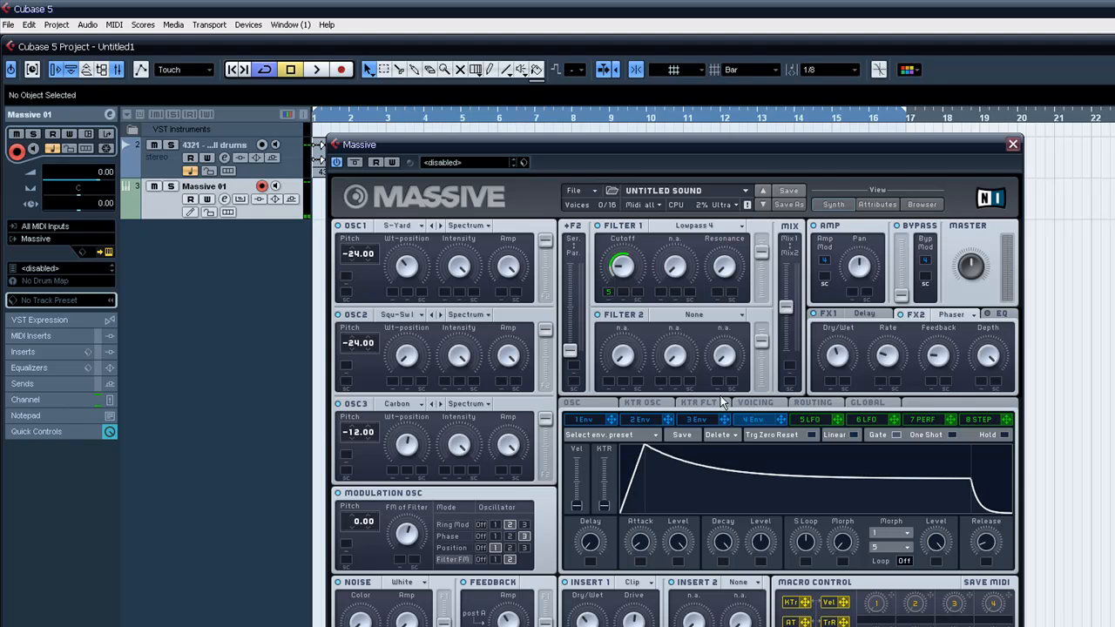
left_click_drag(760, 544, 776, 394)
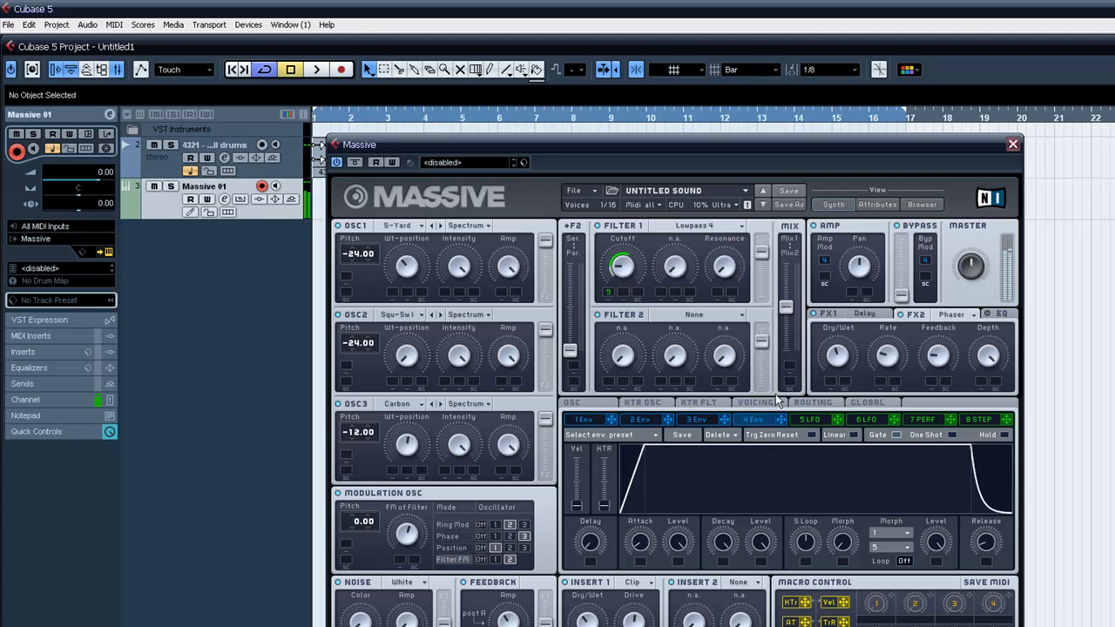
left_click_drag(641, 535, 644, 566)
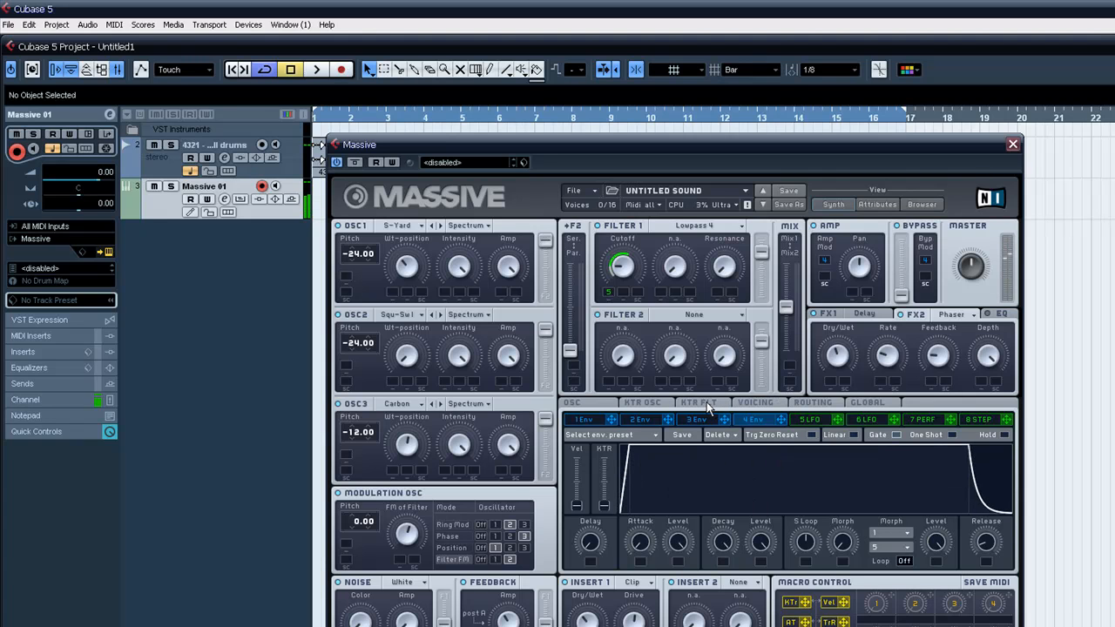
Turn off LFO 5's tempo sync and modulate its rate with key tracking.
left_click(810, 420)
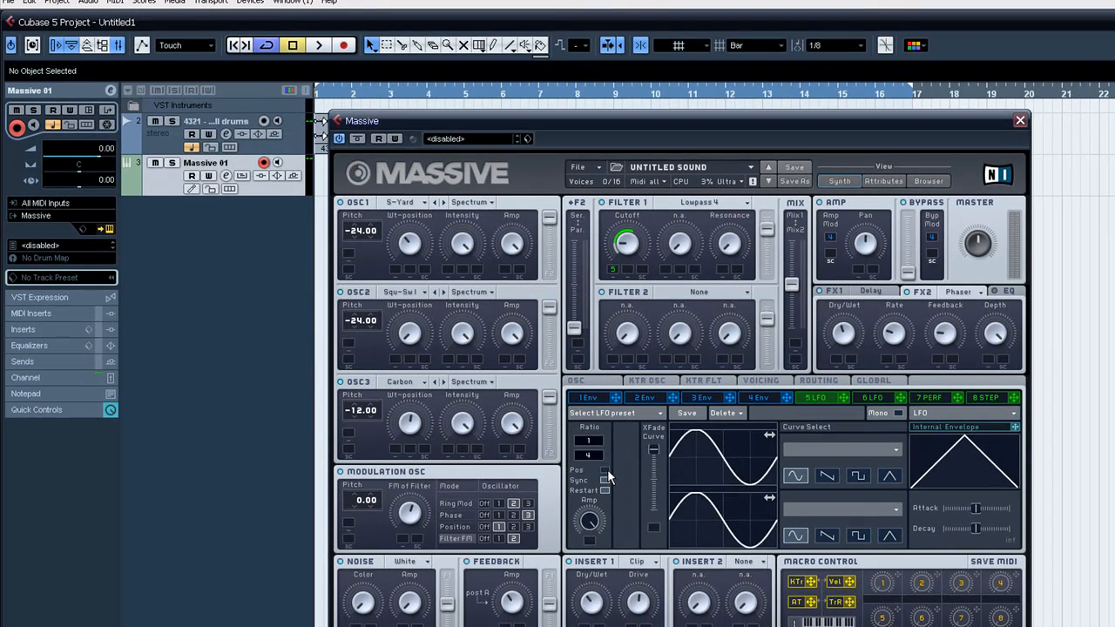
left_click(604, 479)
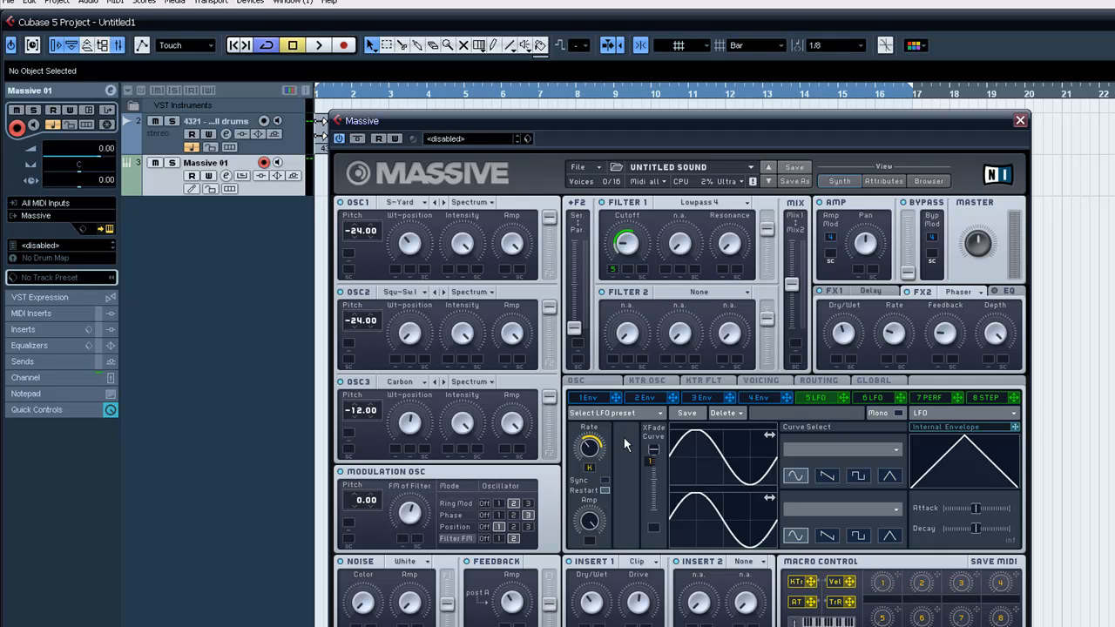
Assign Macro 1 to the Wt-position of all three oscillators and start MIDI Learn for that macro.
left_click_drag(447, 296, 395, 270)
left_click_drag(897, 580, 397, 361)
right_click(880, 584)
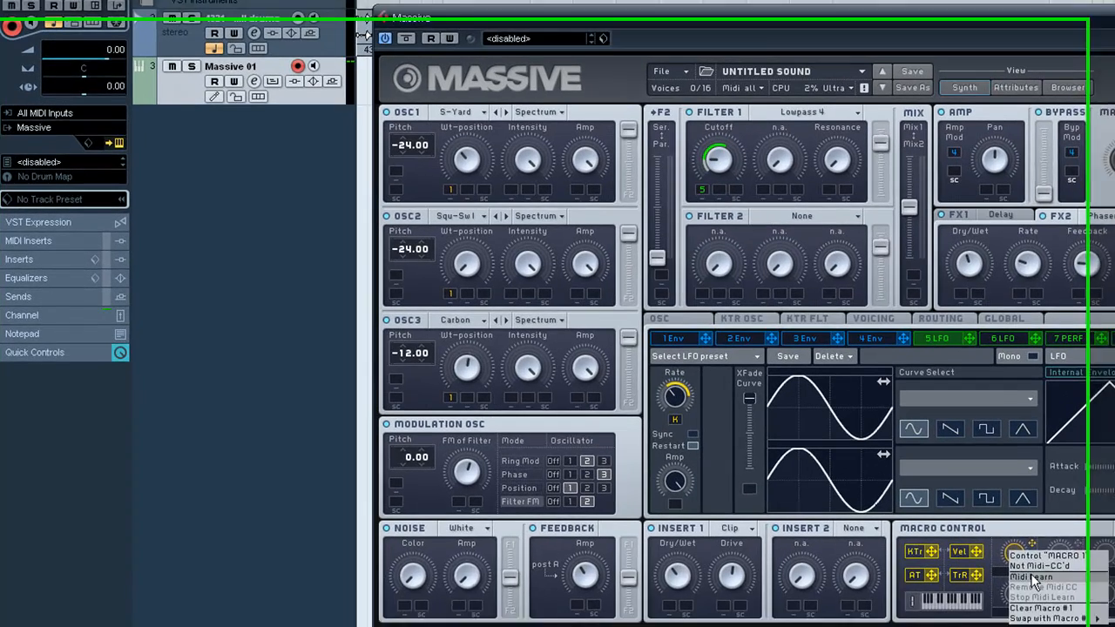
left_click(896, 604)
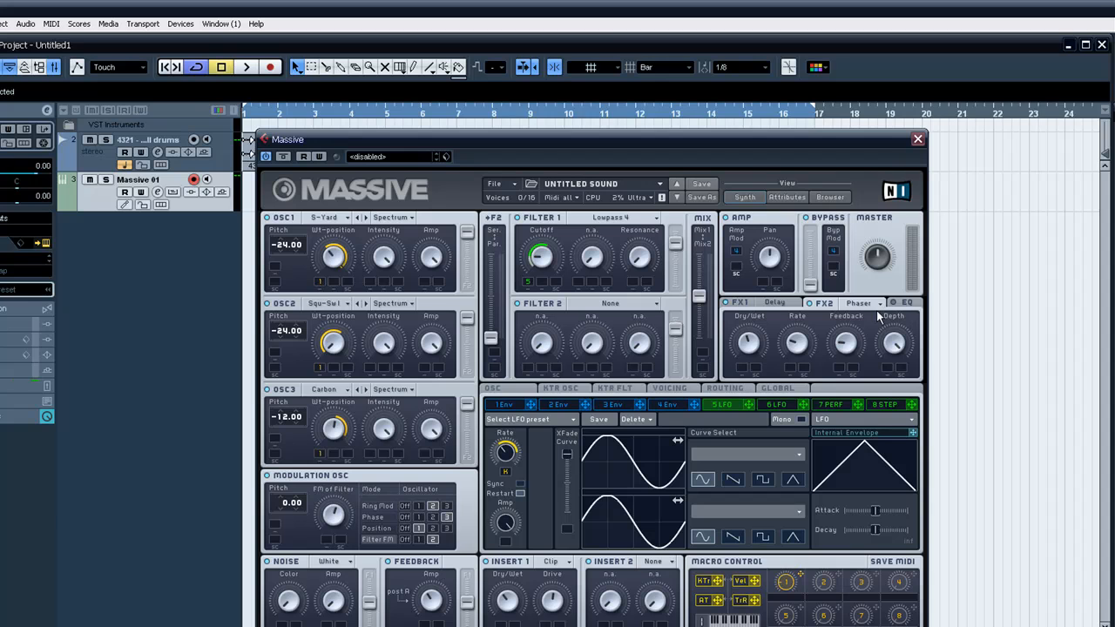
Enable Massive's EQ and lower its low shelf.
left_click(911, 304)
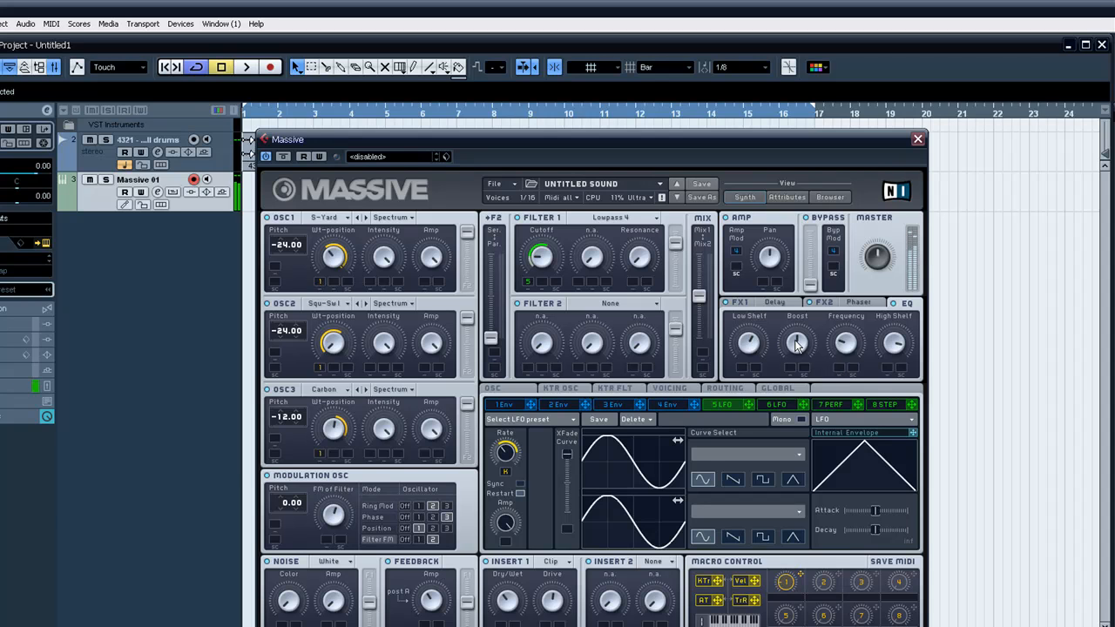
left_click_drag(754, 340, 745, 372)
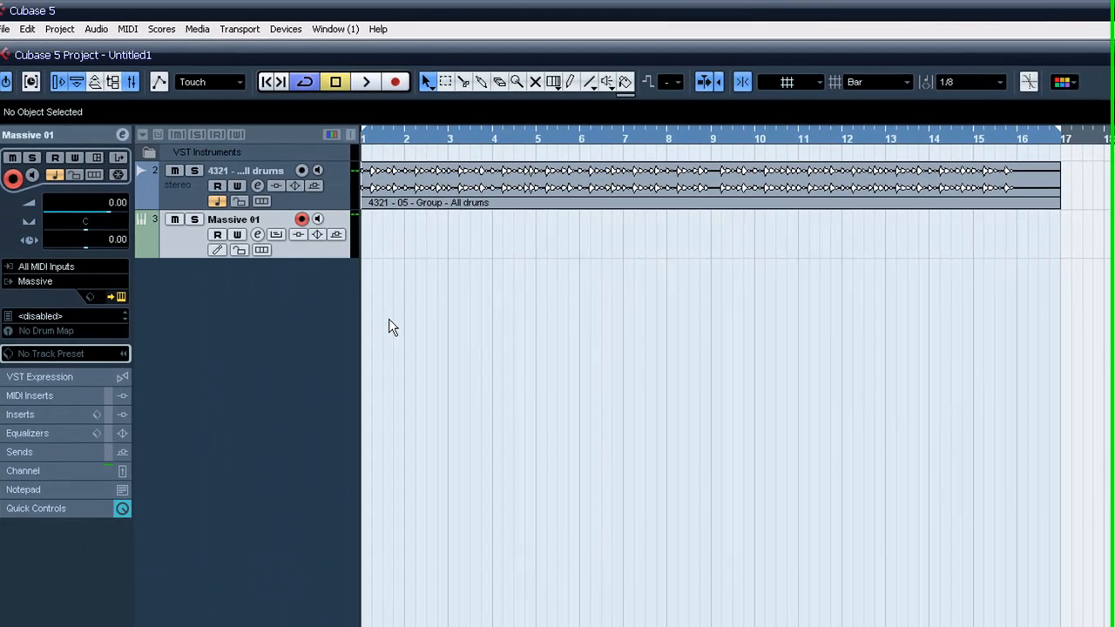
Play the drum loop together with the Massive sound, reopen the synth editor and stop playback.
key("space")
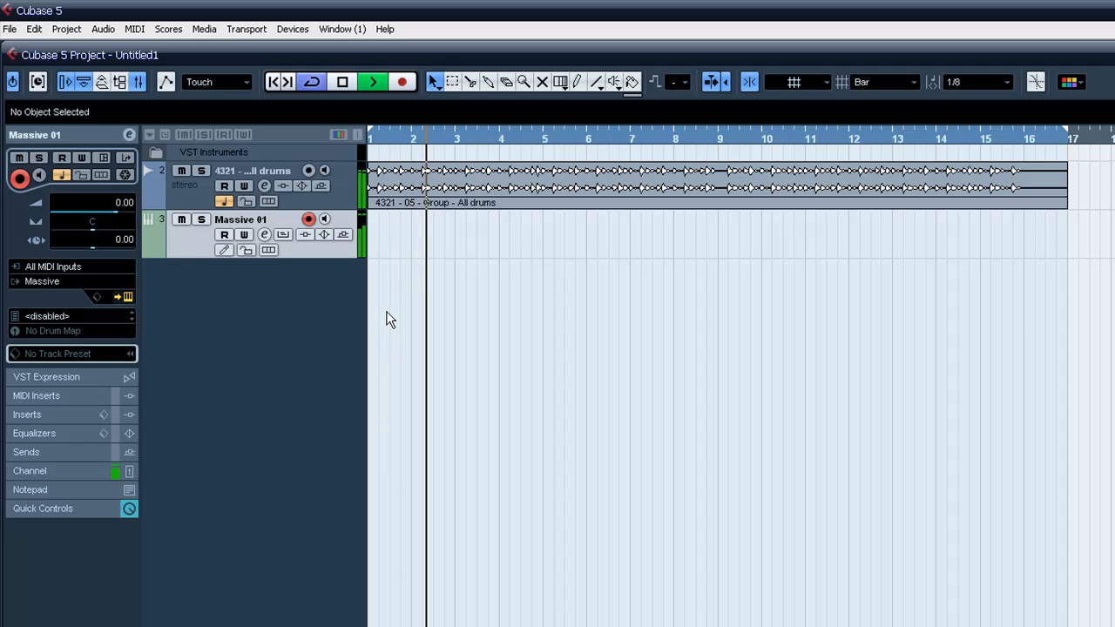
left_click(128, 296)
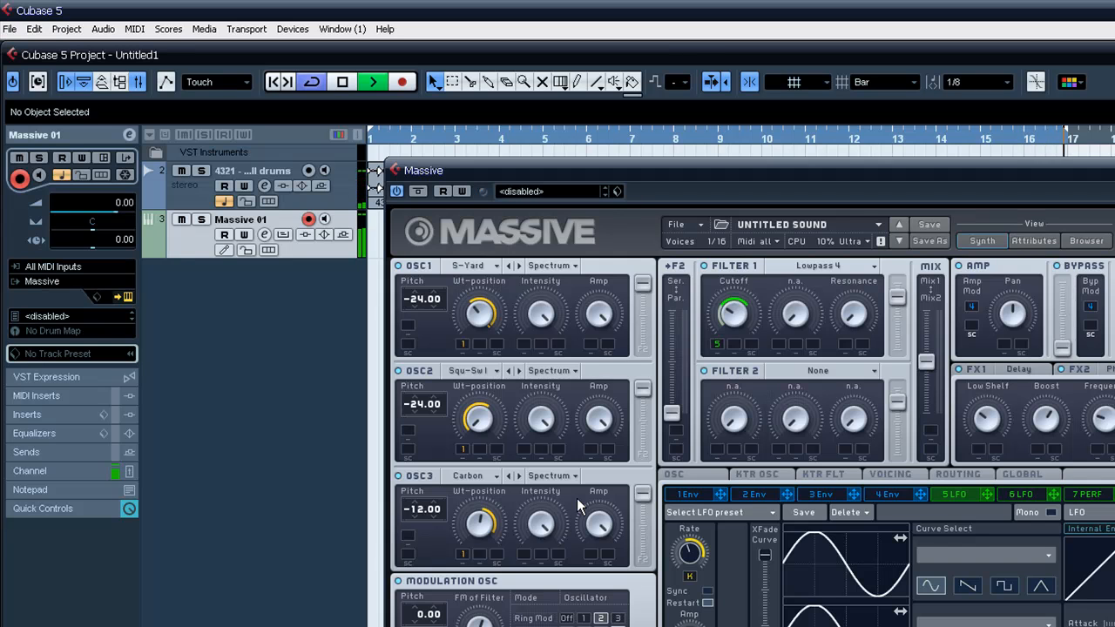
key("space")
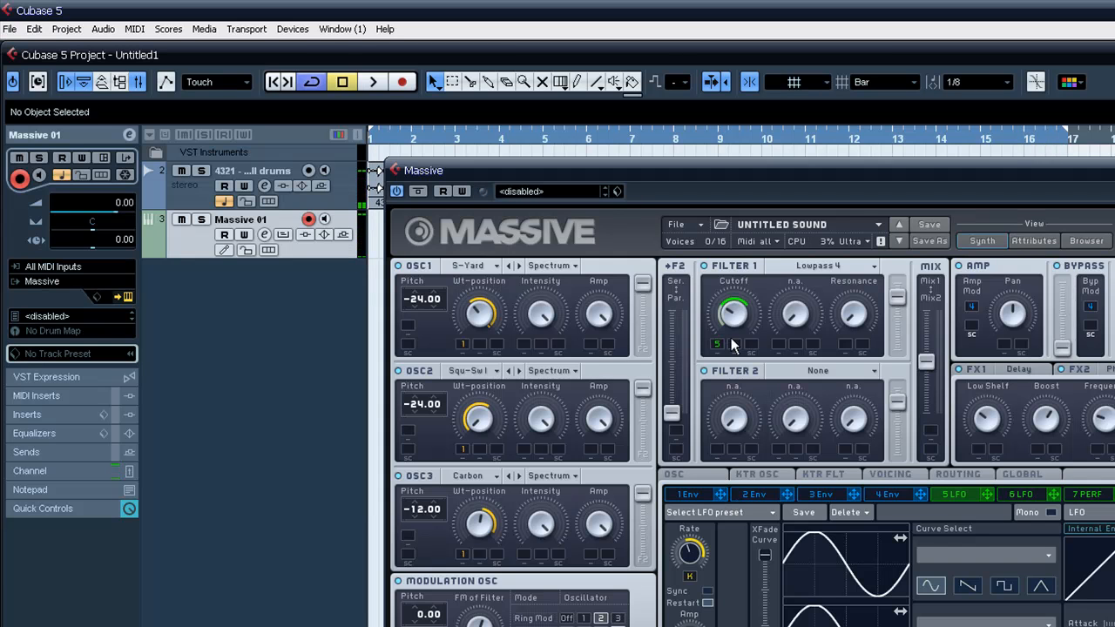
Lower the Wt-position of all three oscillators to minimum and shift the feedback routing toward F2.
left_click_drag(473, 555, 470, 484)
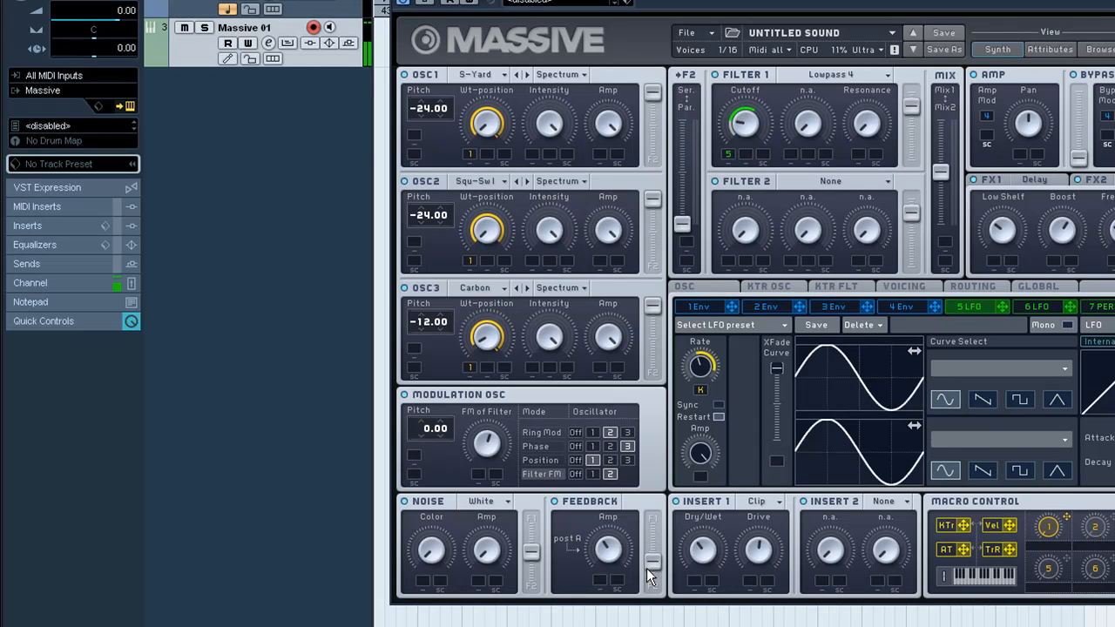
left_click_drag(646, 568, 649, 577)
Try other Phase targets in the modulation oscillator and set the target back to oscillator 3.
left_click(610, 447)
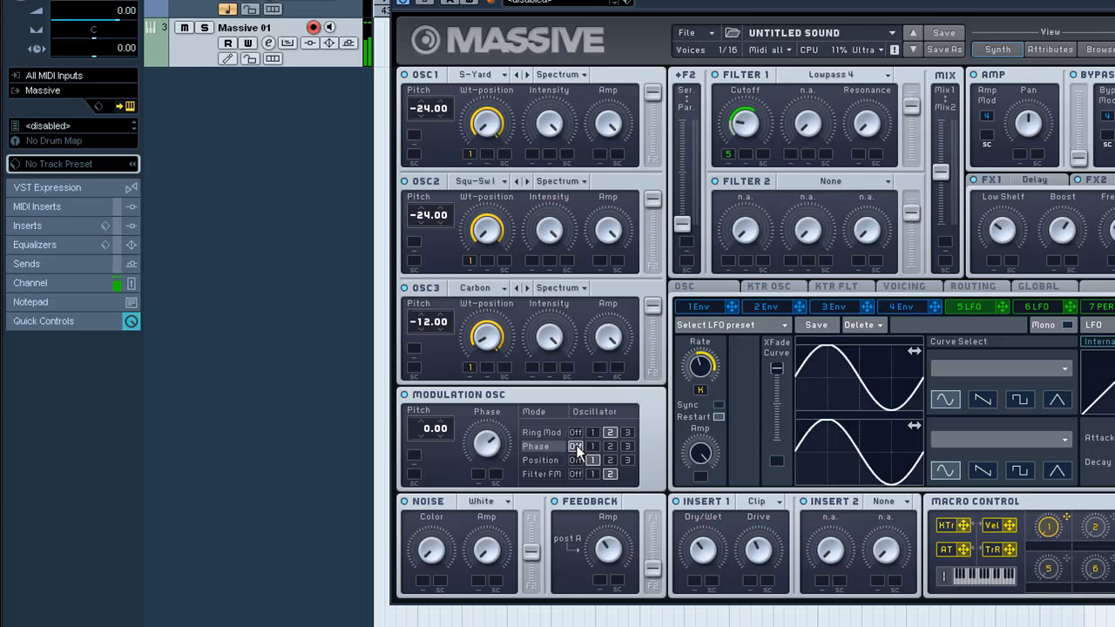
left_click(627, 447)
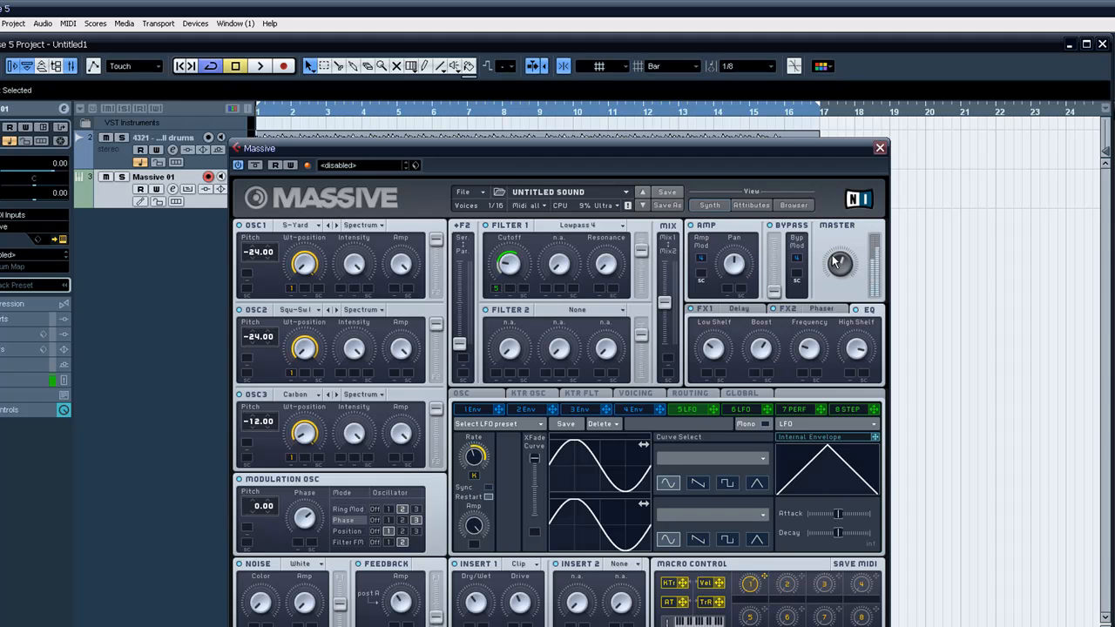
Adjust Massive's master volume slightly and check the channel levels in the mixer.
left_click_drag(831, 267, 830, 259)
key("F3")
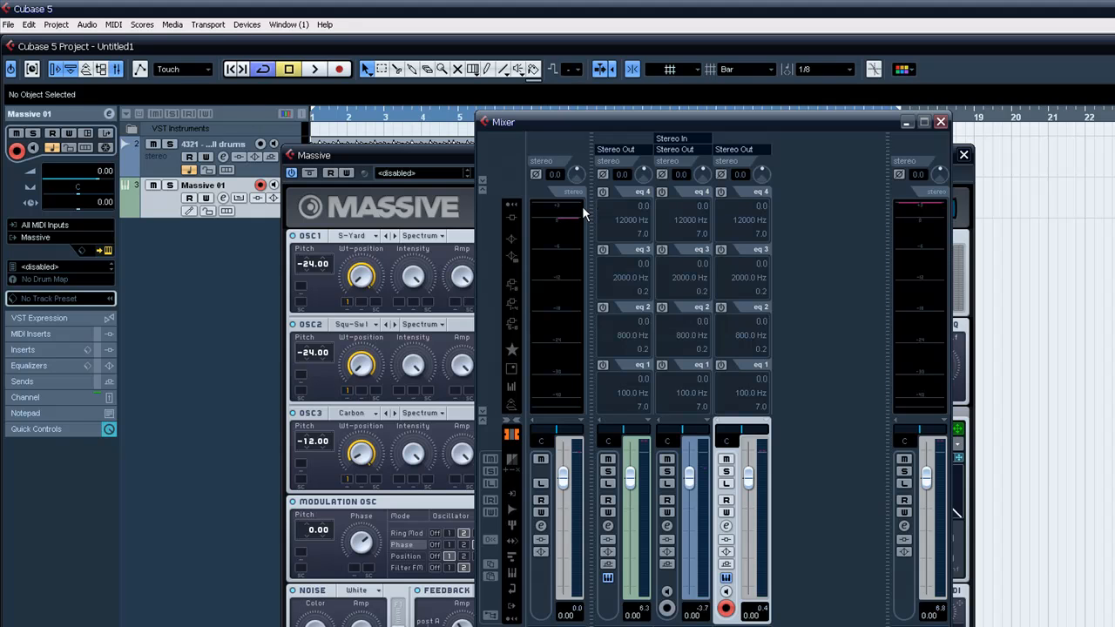
left_click(940, 122)
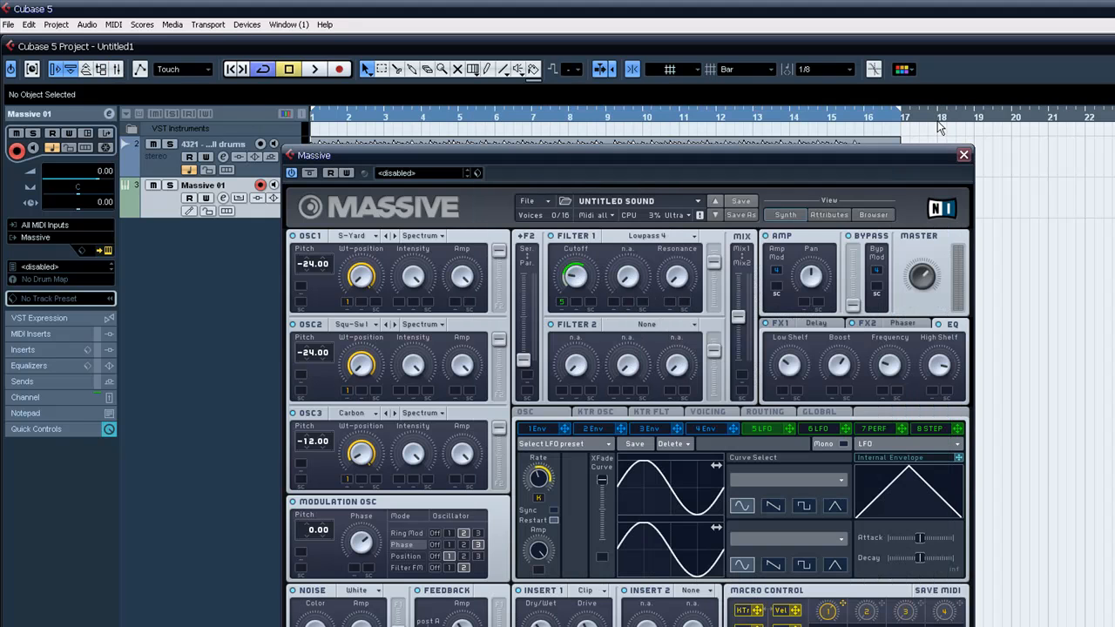
Duplicate the Massive 01 instrument track and open the copy's synth editor.
left_click_drag(736, 154, 860, 146)
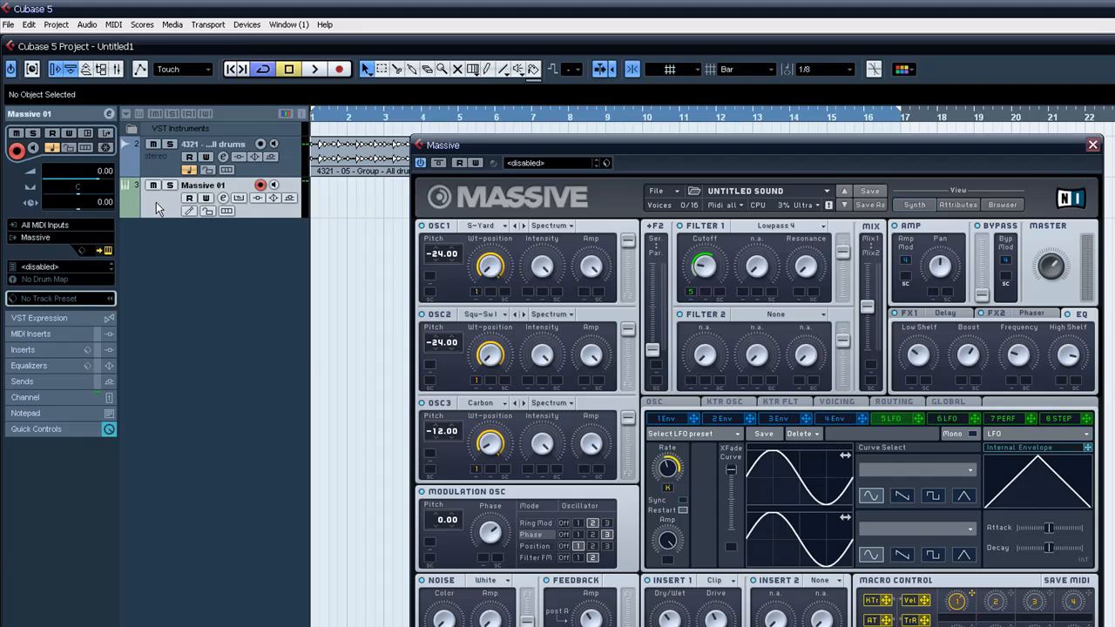
right_click(157, 204)
left_click(209, 243)
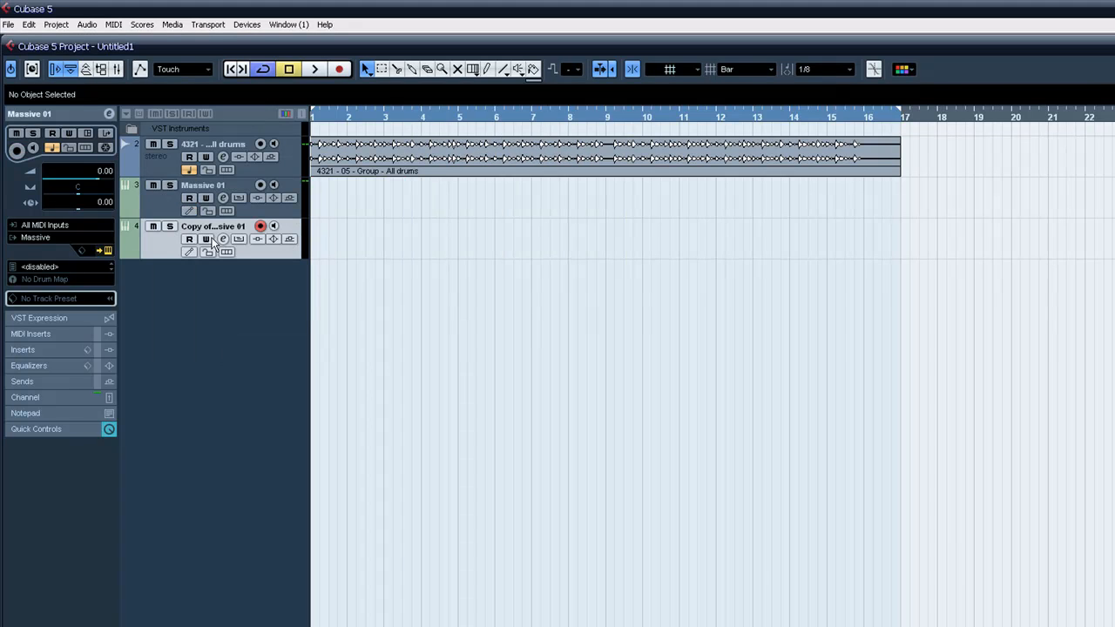
left_click(109, 251)
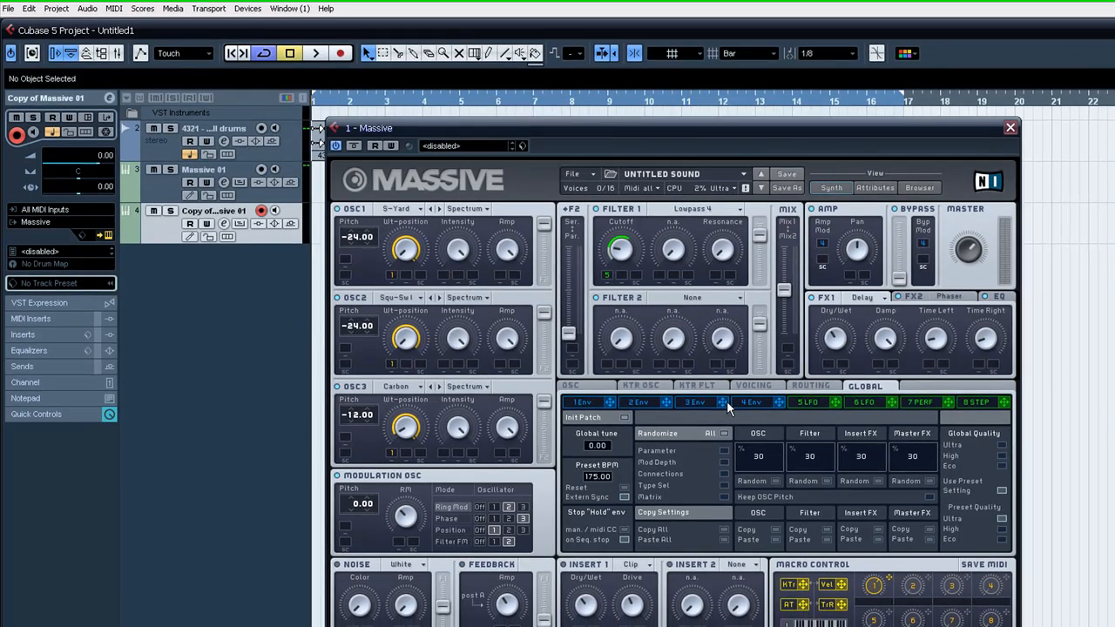
Show envelope 4 in the copied synth and remove the Macro 1 assignment from all three oscillators' Wt-position.
left_click(743, 411)
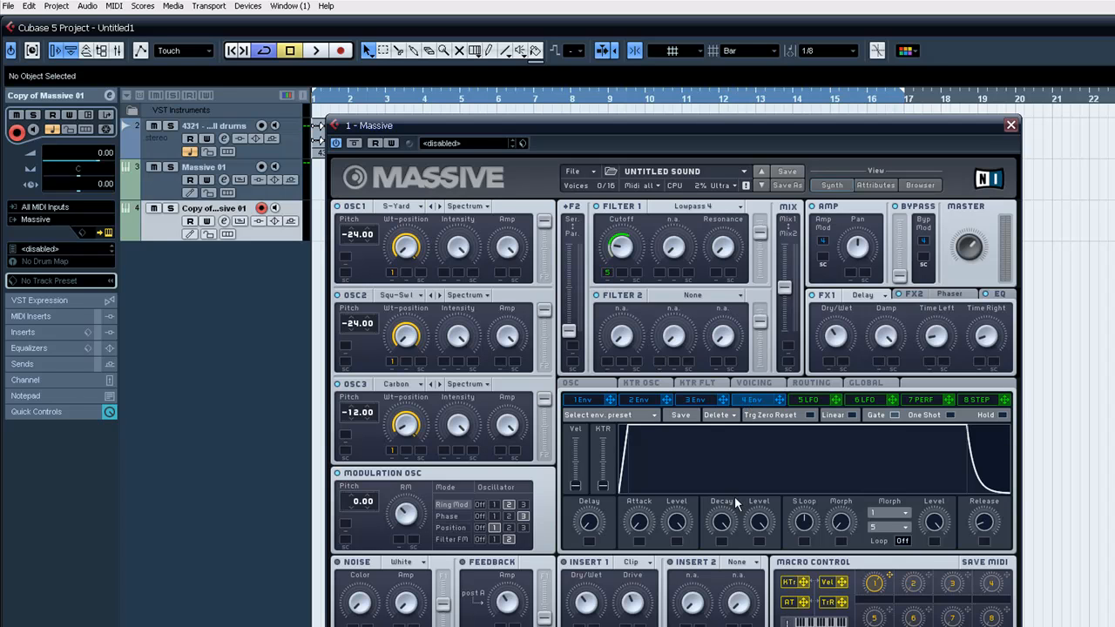
right_click(389, 454)
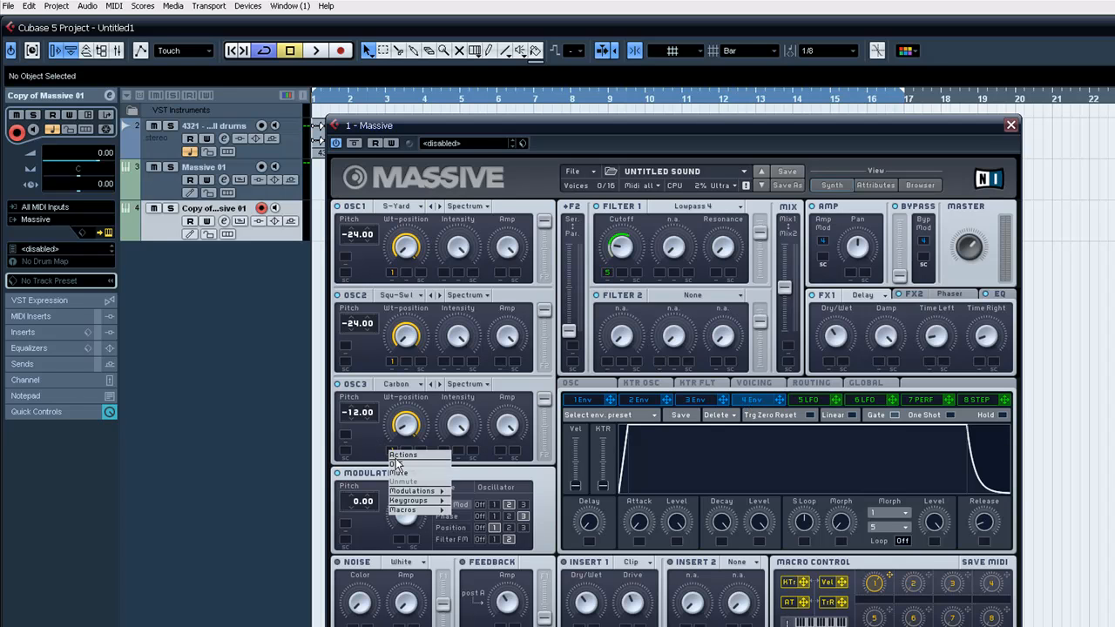
left_click(399, 465)
right_click(392, 365)
left_click(402, 375)
right_click(390, 275)
left_click(402, 292)
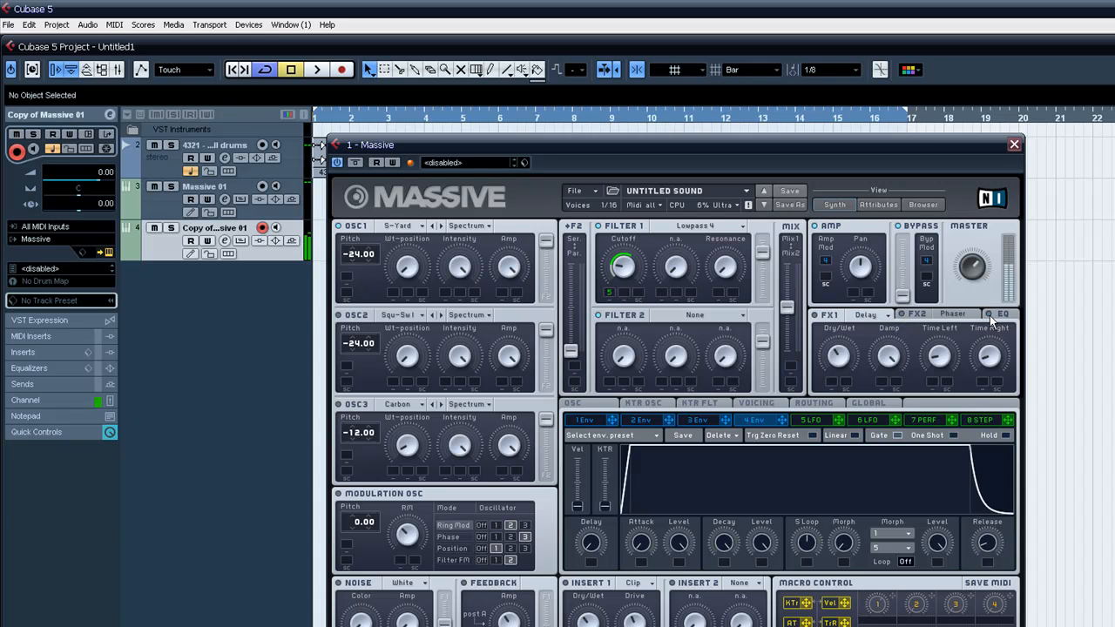
Try the Pulse-Saw Sync wavetable on the copy's OSC1 and settle on Square-Saw I.
left_click(422, 225)
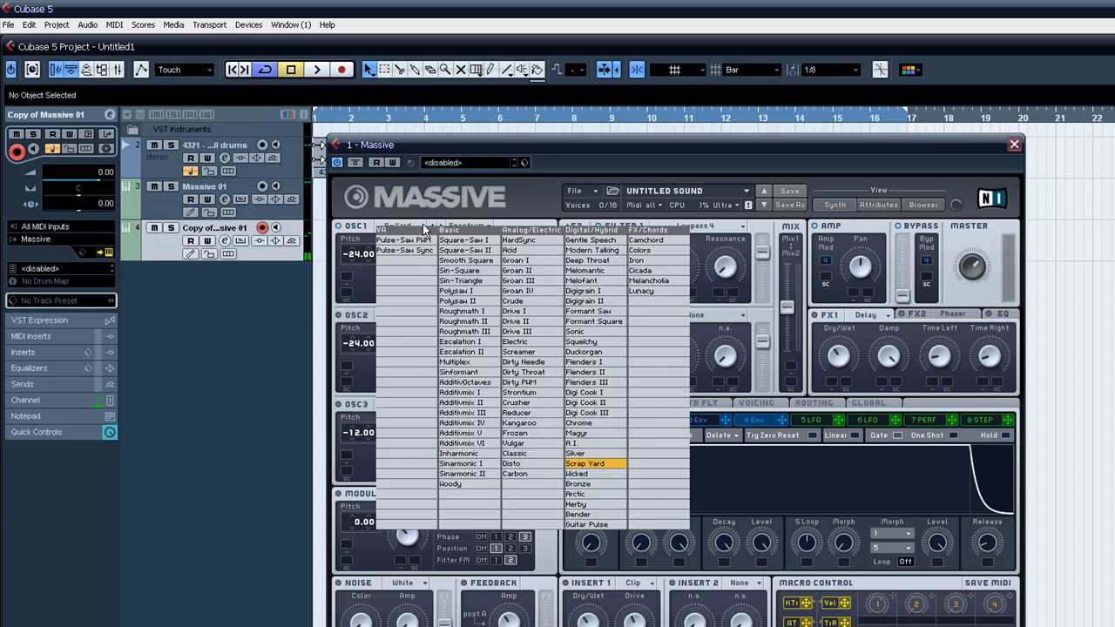
left_click(421, 255)
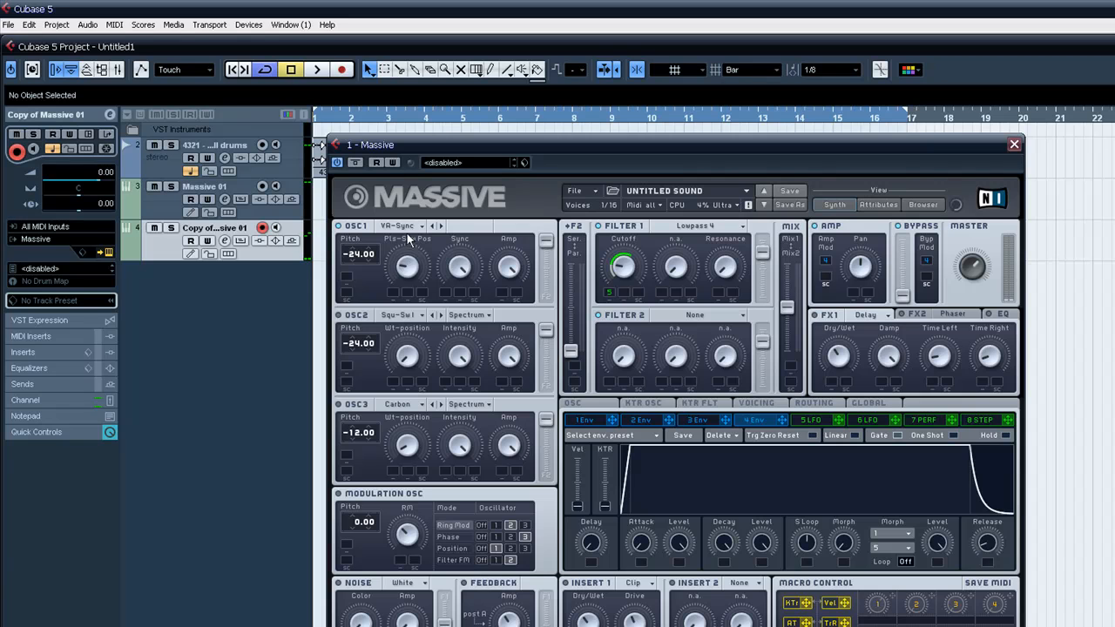
left_click(441, 226)
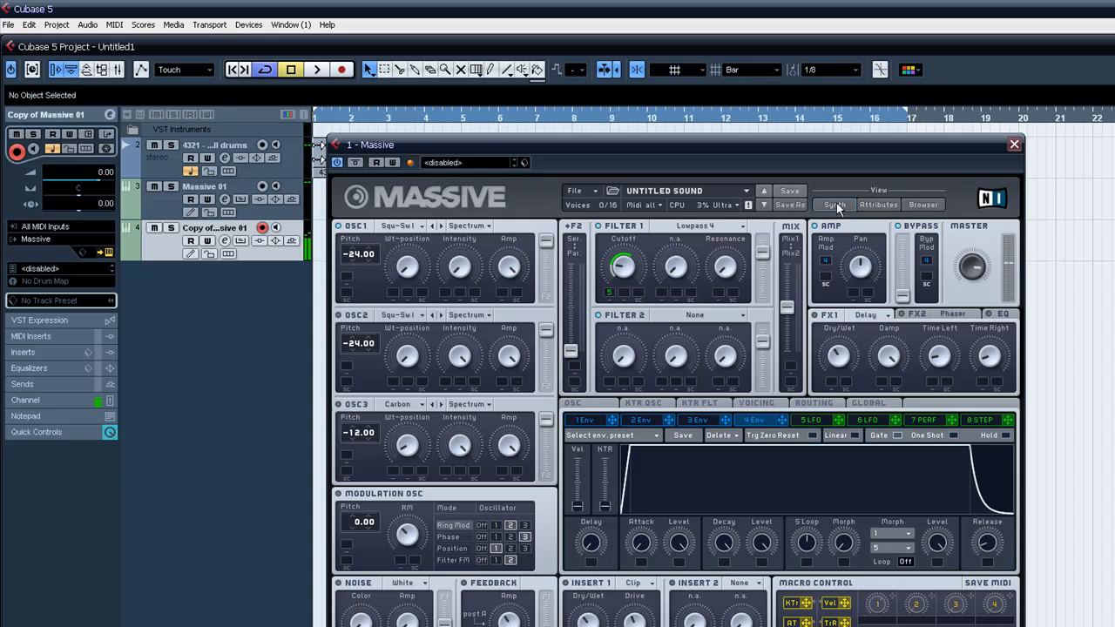
Record-enable and select the original Massive 01 track, and open its channel settings from the mixer.
left_click(262, 187)
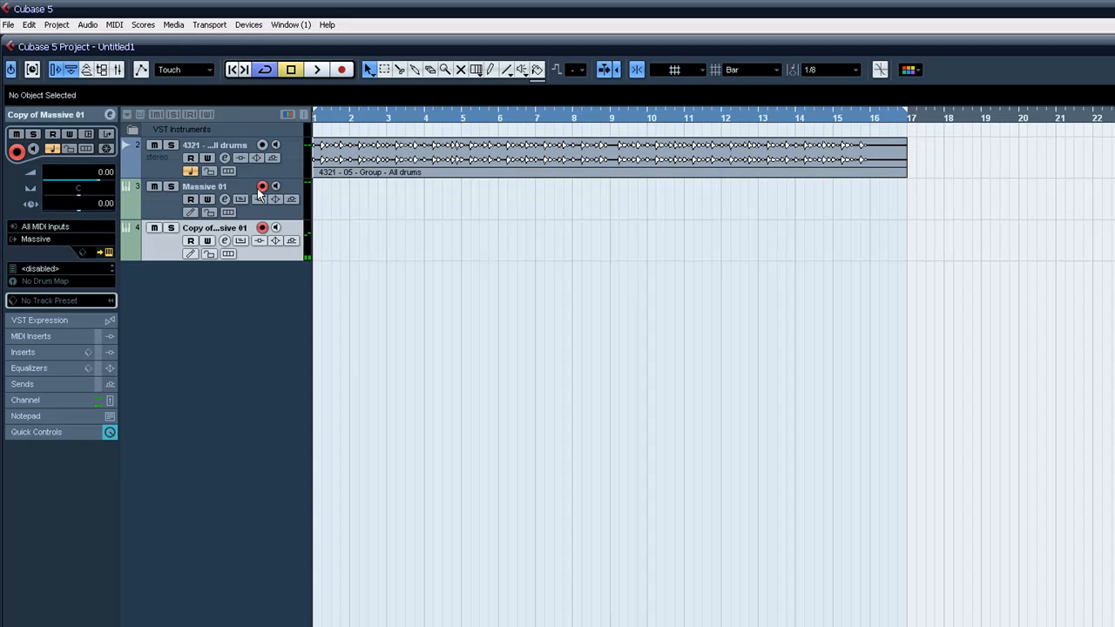
left_click(157, 216)
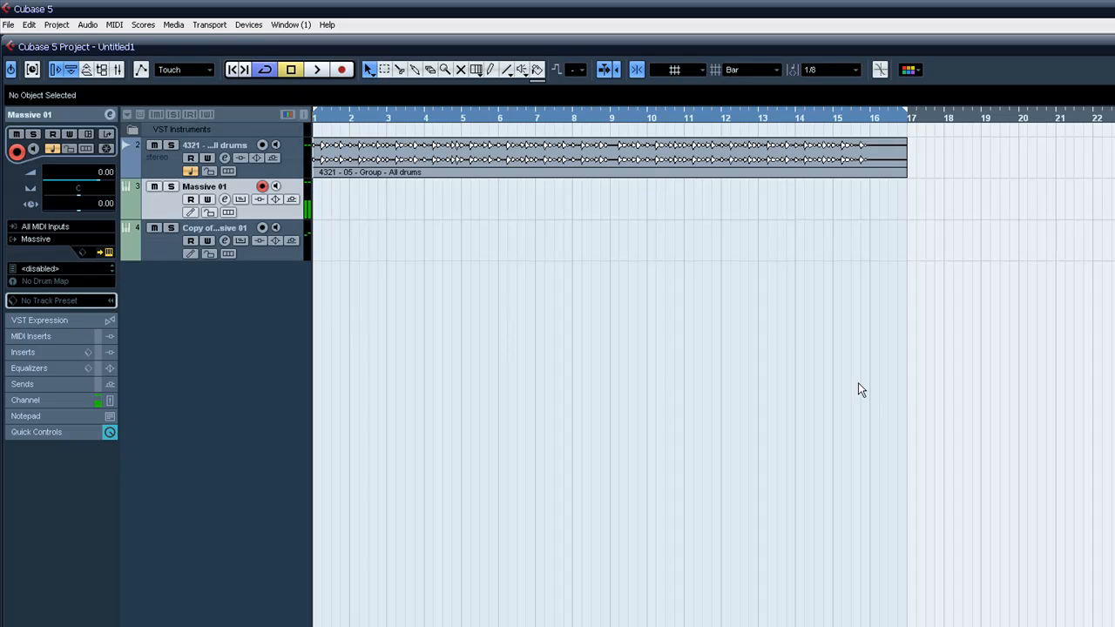
key("F3")
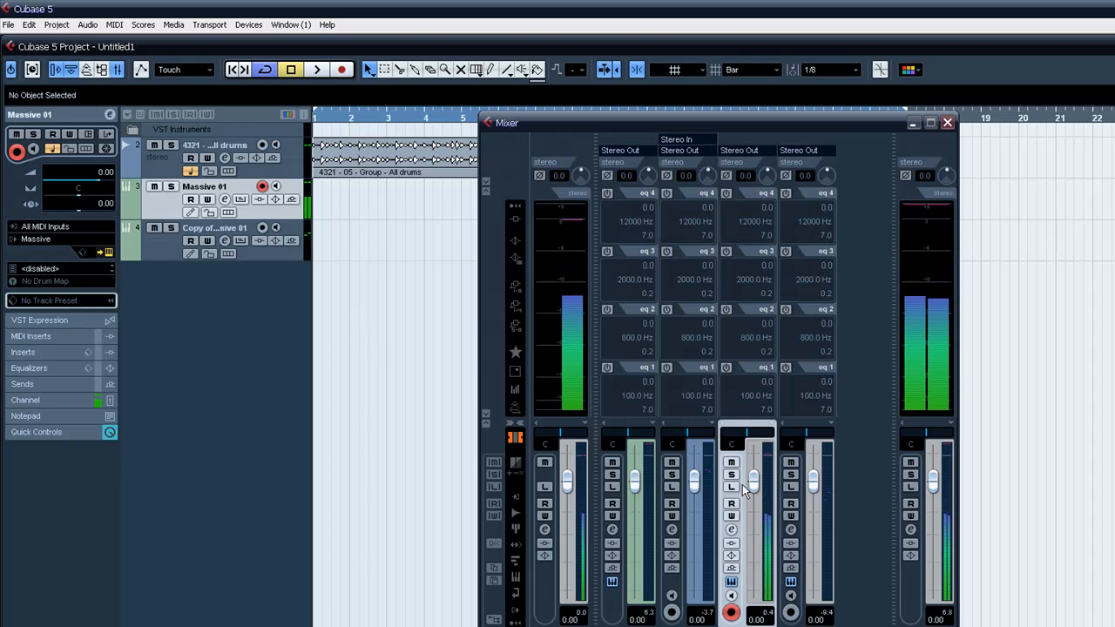
left_click(731, 530)
Apply a low-cut EQ preset to Massive 01, with High Pass II at 191 Hz and a -24 dB band at 112 Hz.
left_click(503, 271)
left_click(496, 271)
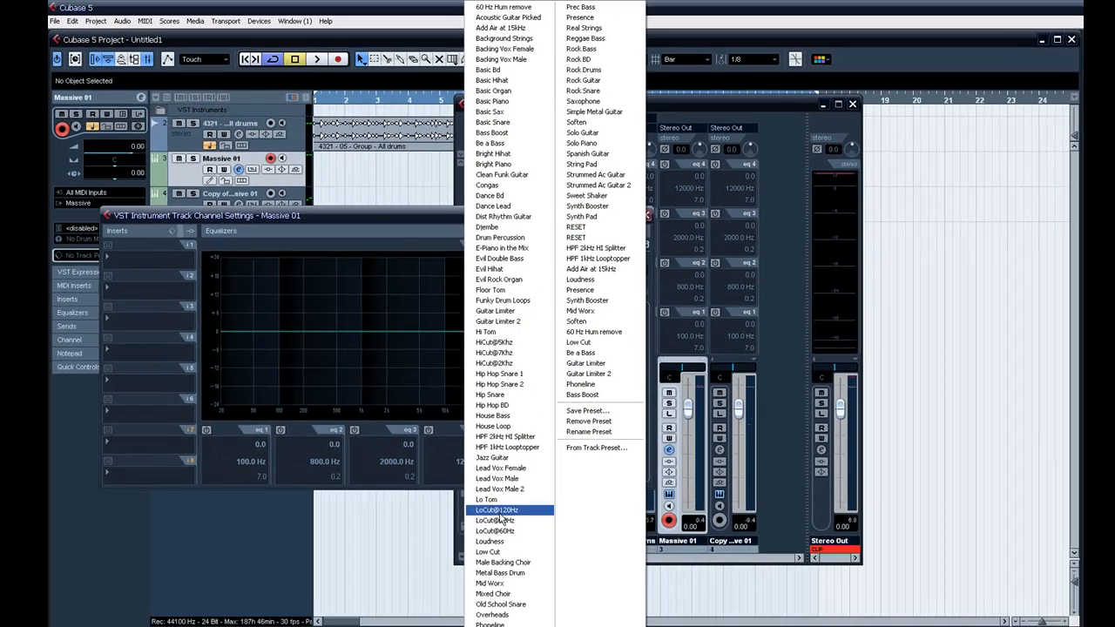
left_click(530, 610)
left_click_drag(287, 322, 305, 328)
left_click_drag(264, 395, 284, 392)
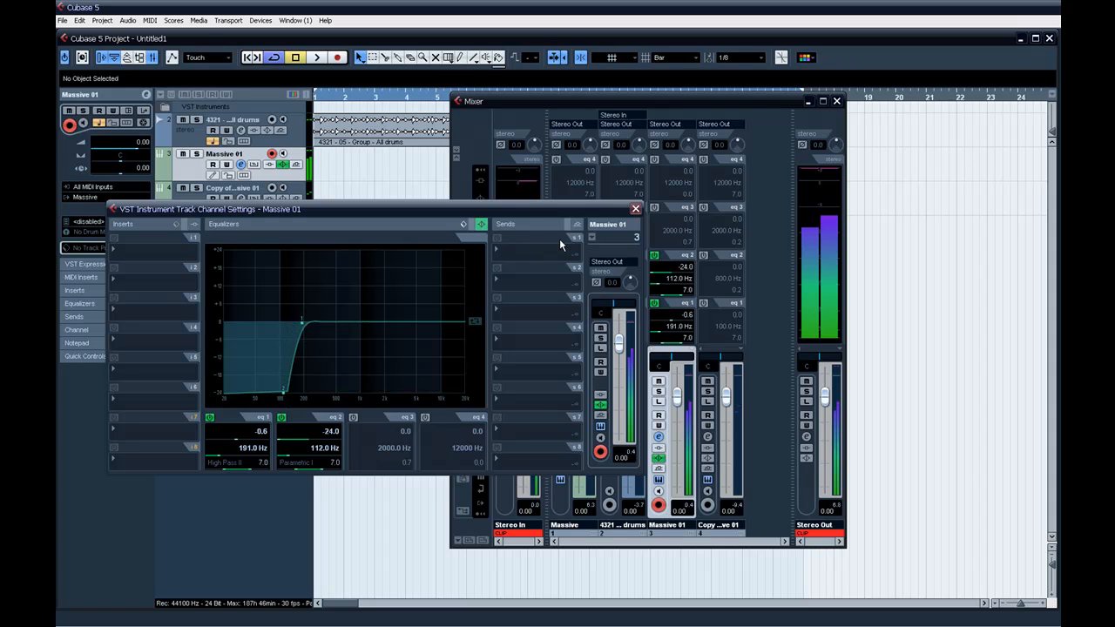
left_click(636, 209)
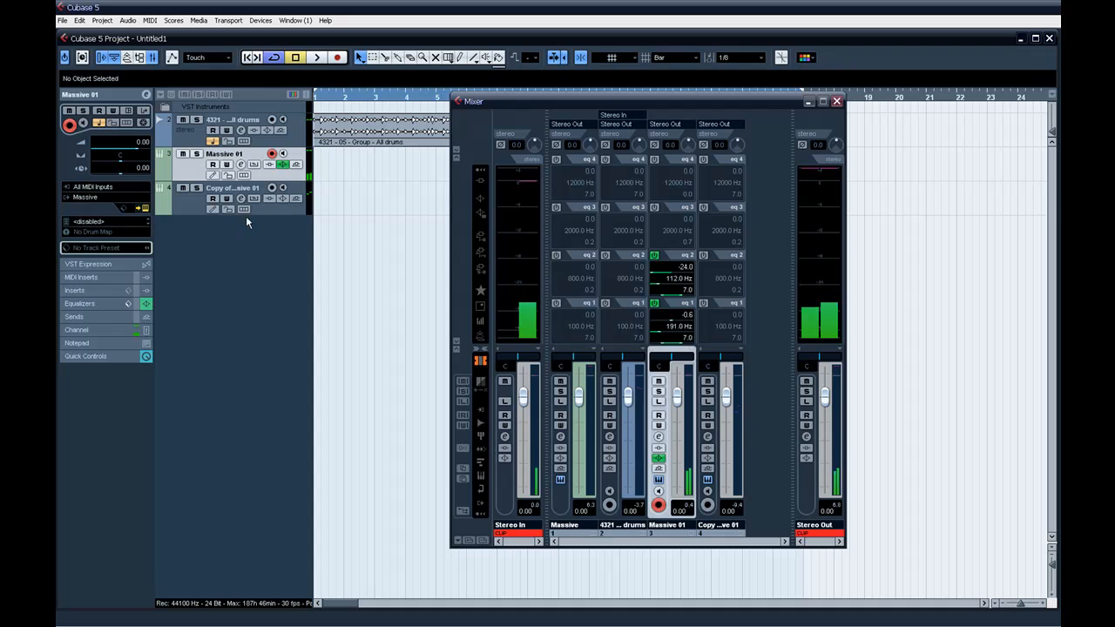
key("F3")
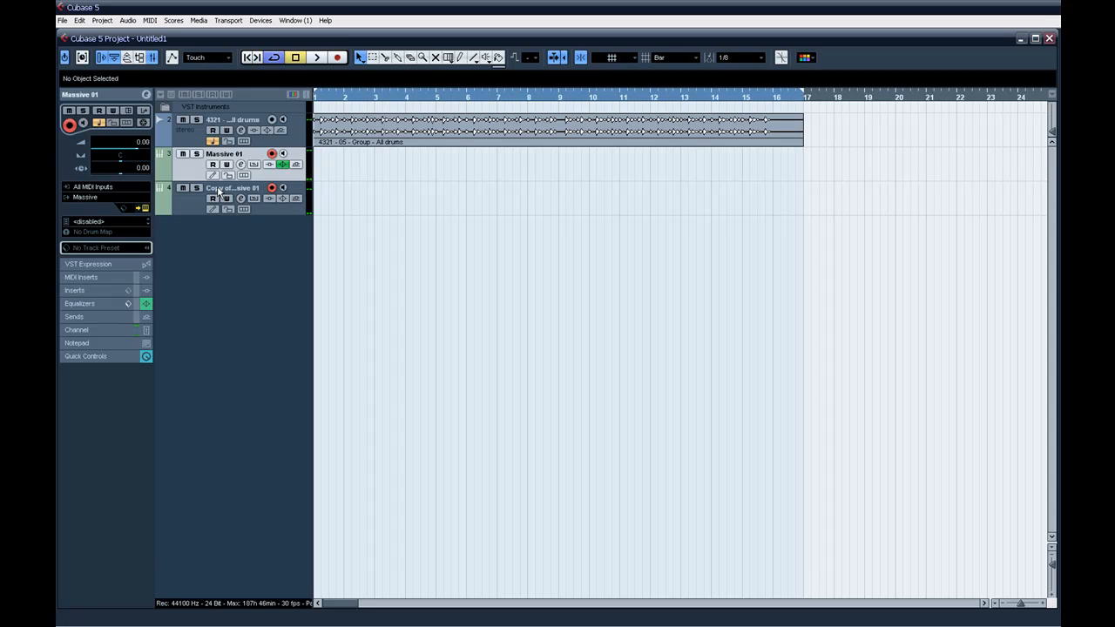
Play the drum loop together with both record-enabled Massive tracks, and stop playback.
key("space")
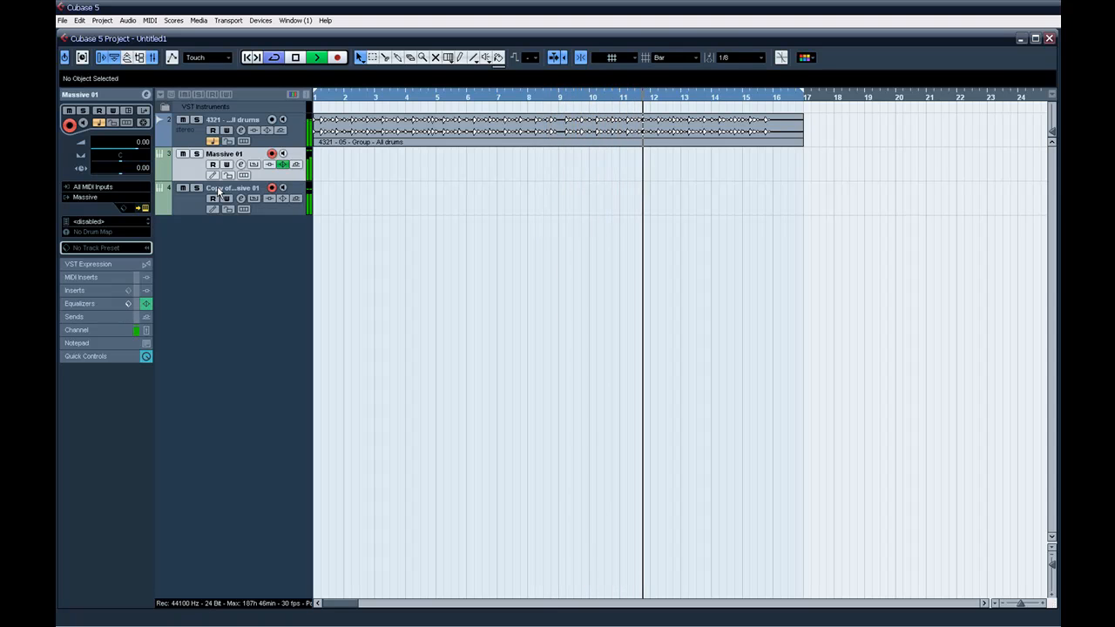
key("space")
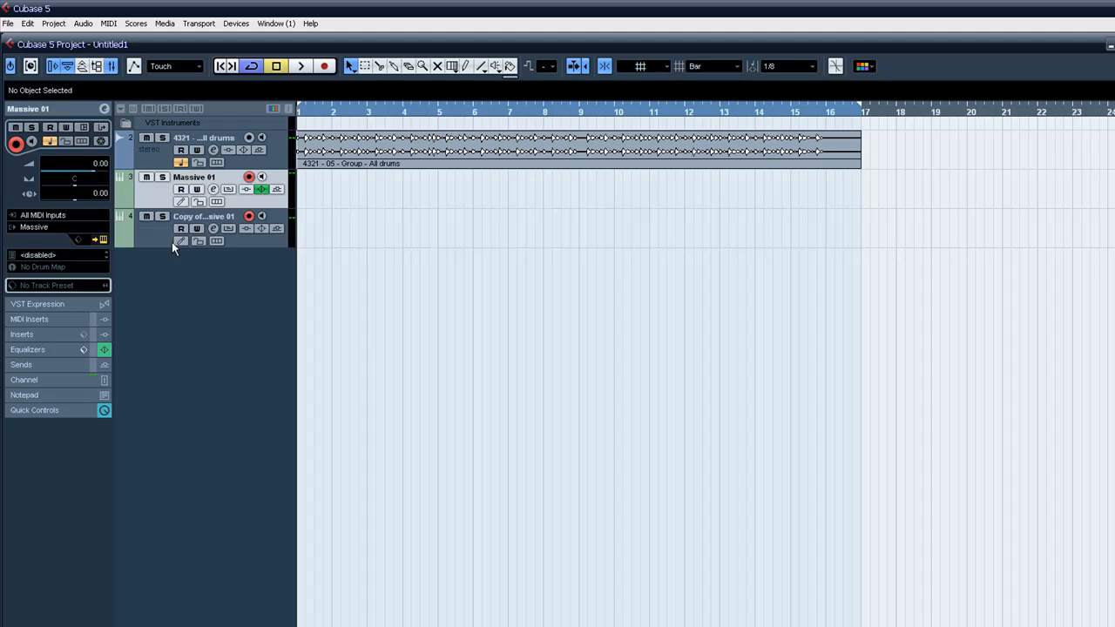
Reopen Massive 01's synth editor and change modulation slot 5 from LFO to Performer.
left_click(102, 240)
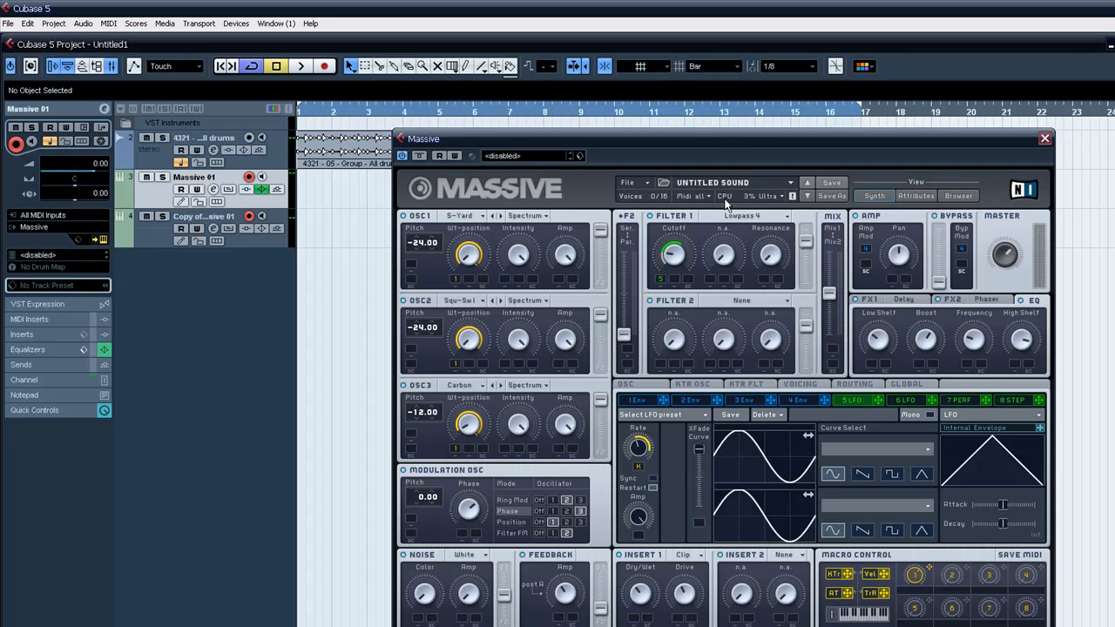
left_click_drag(720, 146, 583, 137)
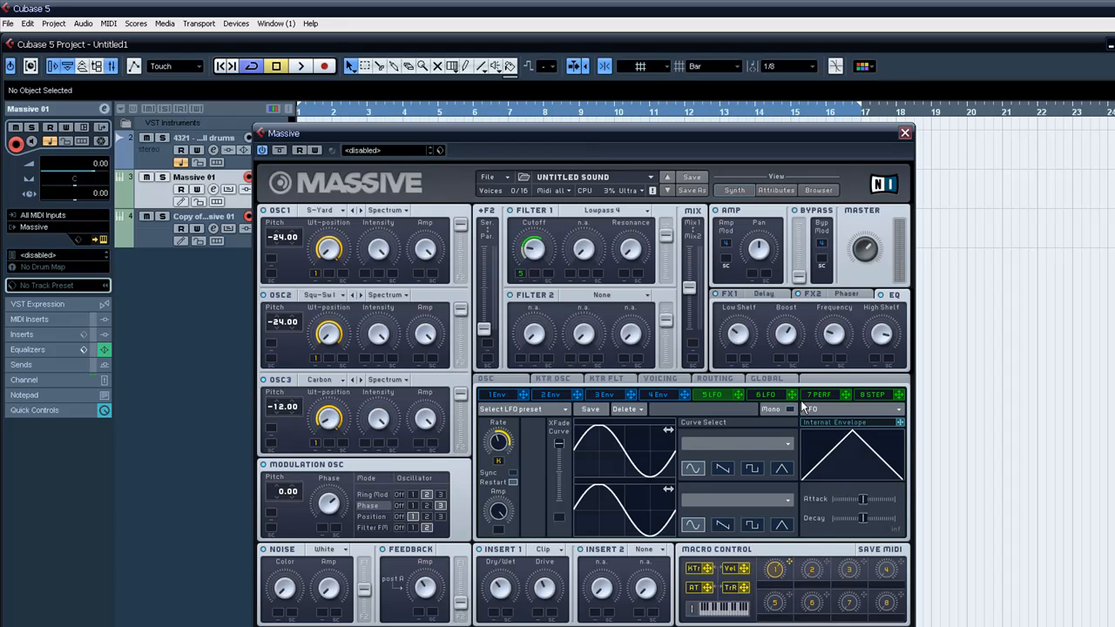
left_click(828, 407)
left_click(828, 418)
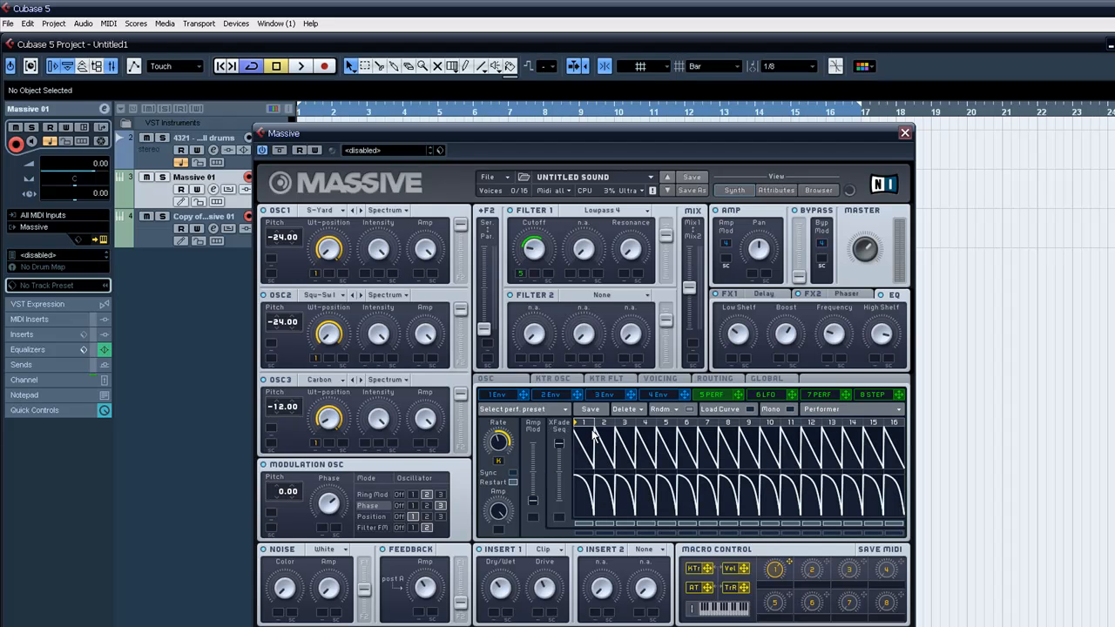
Load a rounded rising curve into step 1 and a rounded falling curve into step 2 of the Performer's upper sequence.
left_click(720, 410)
left_click(495, 470)
left_click(589, 436)
left_click(513, 468)
left_click(603, 445)
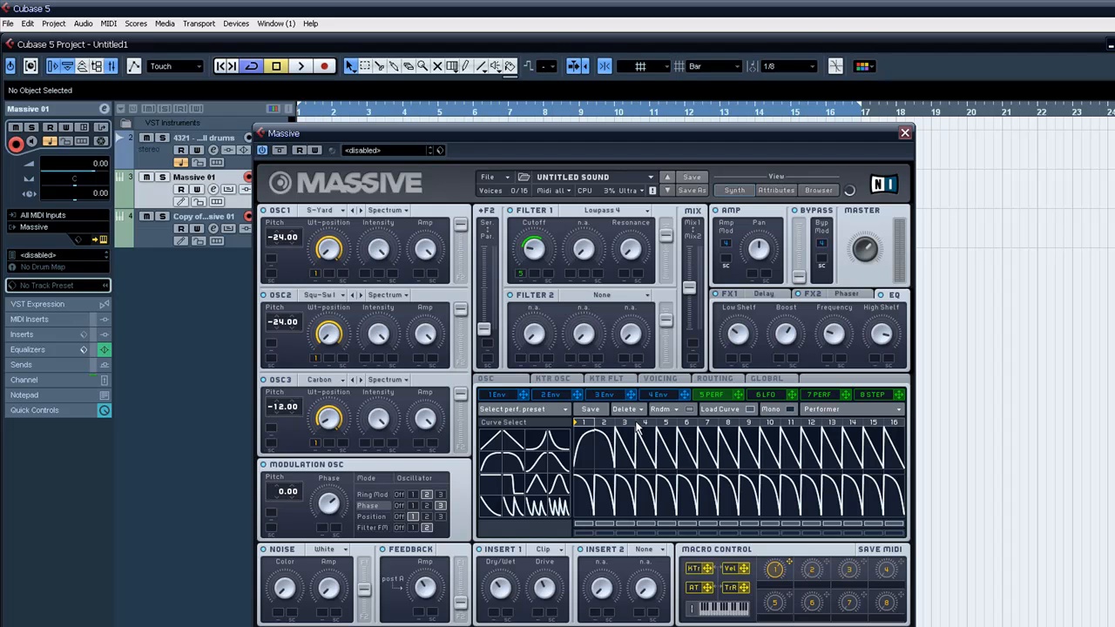
left_click(747, 409)
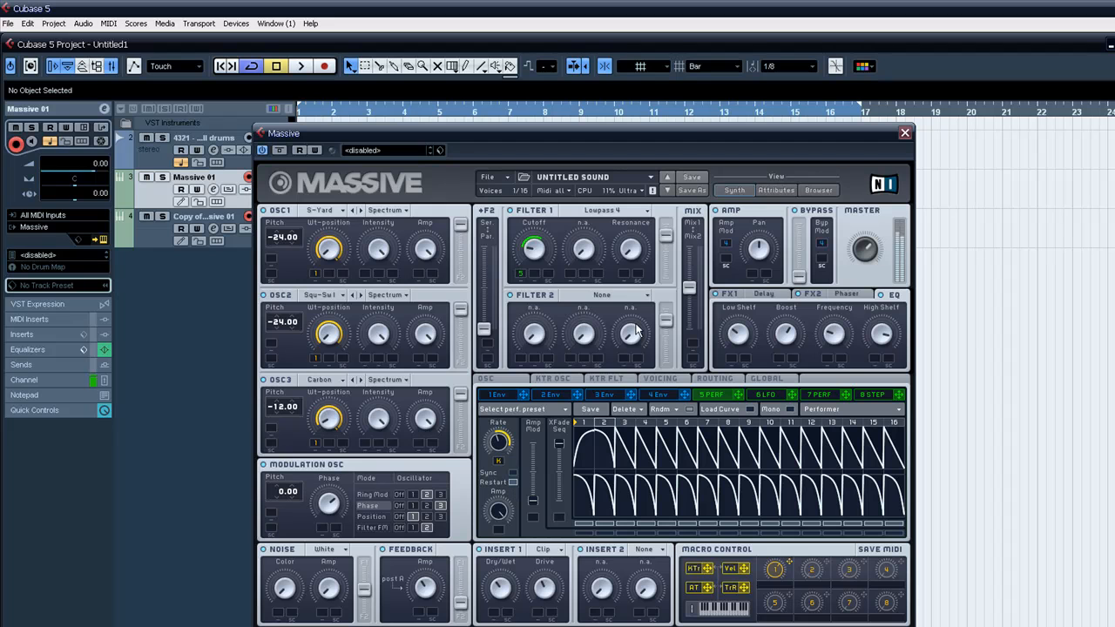
Raise the output levels of Filter 1 and Filter 2 to maximum and shift the feedback routing fully toward F1.
left_click_drag(665, 234, 665, 222)
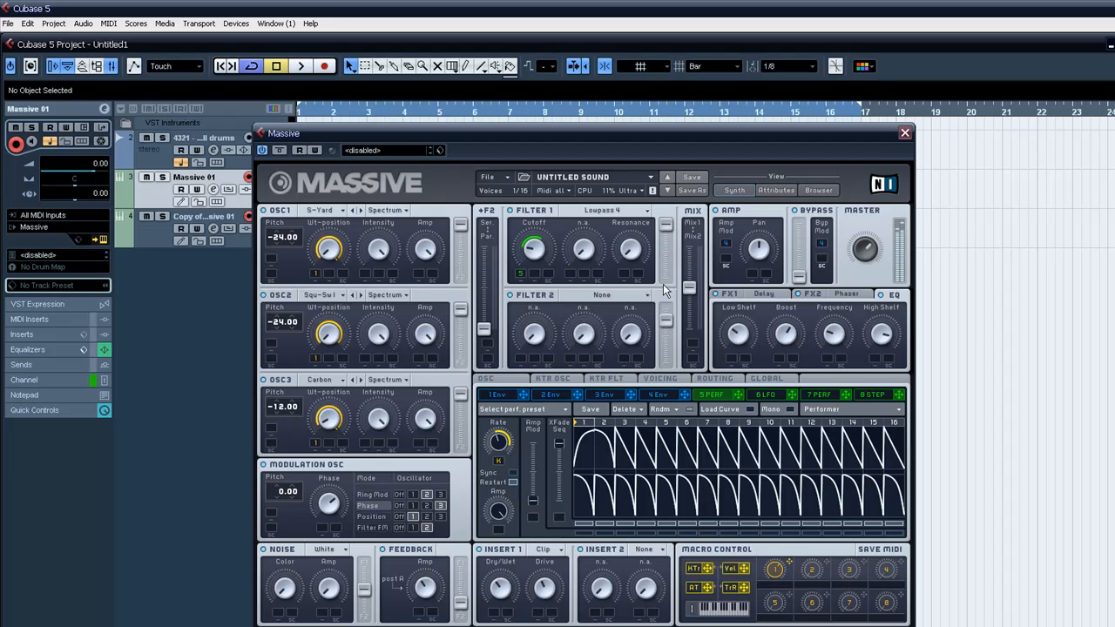
left_click_drag(665, 320, 666, 305)
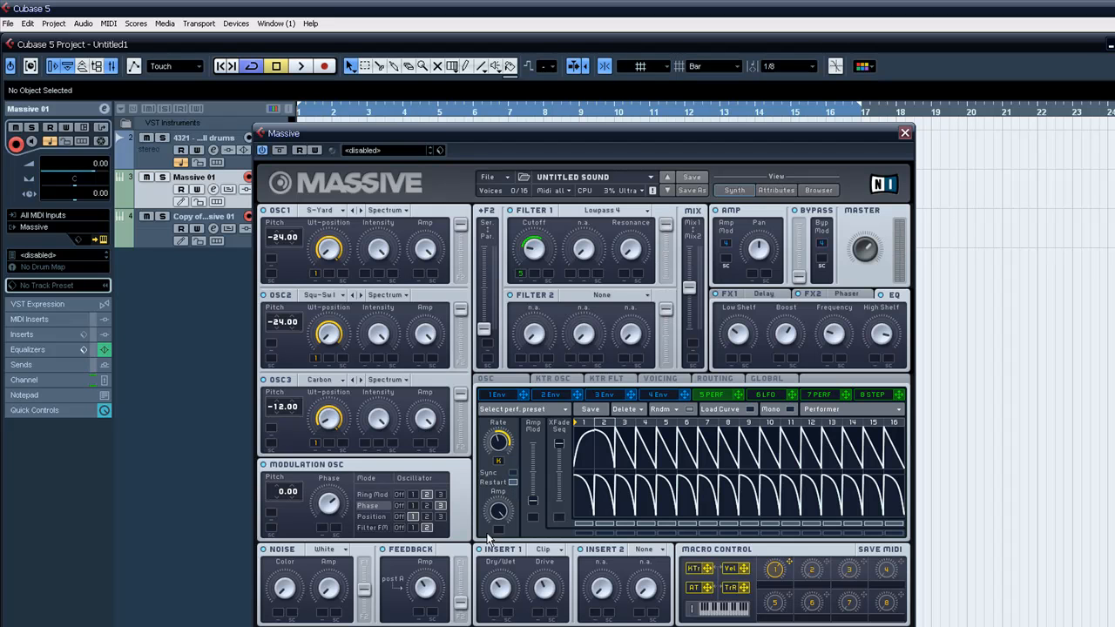
left_click_drag(462, 603, 462, 564)
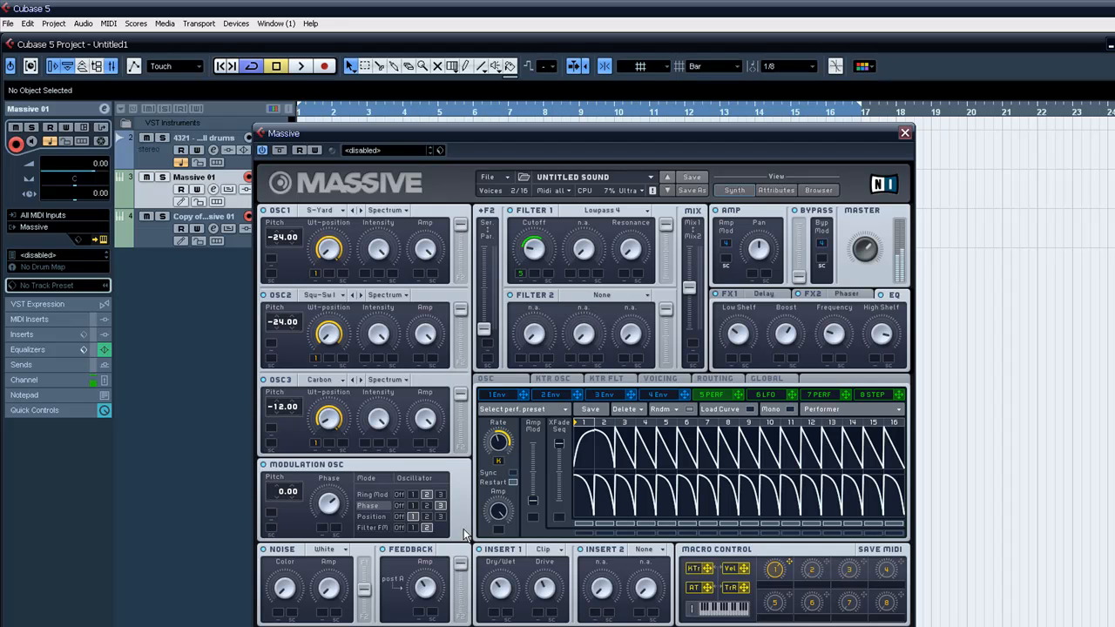